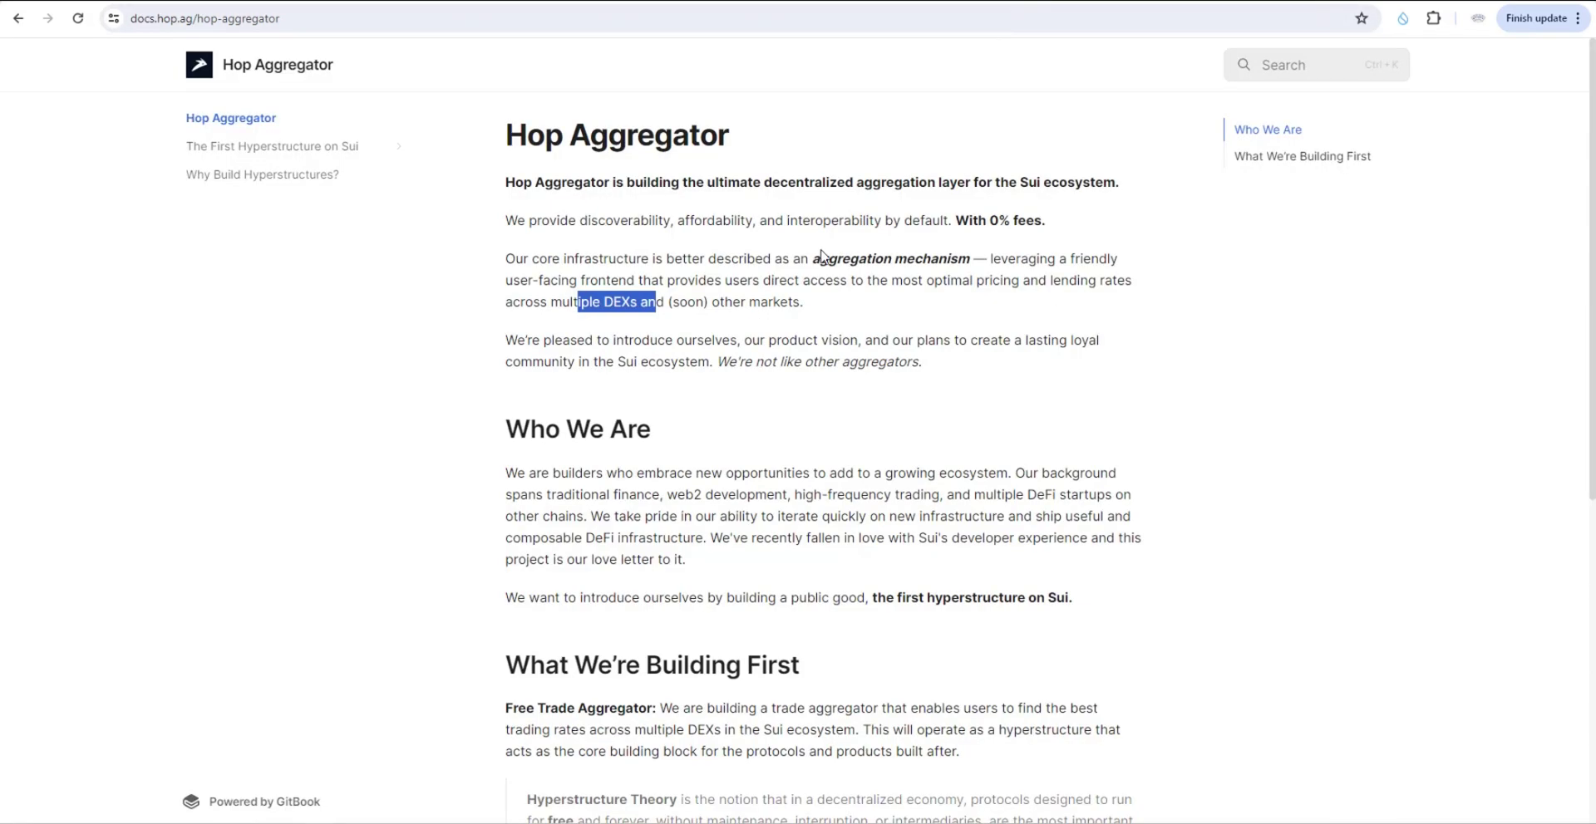
Highlight and clear phrases in the Hop Aggregator intro text, including the part about multiple DEXs.
drag(551, 182, 696, 182)
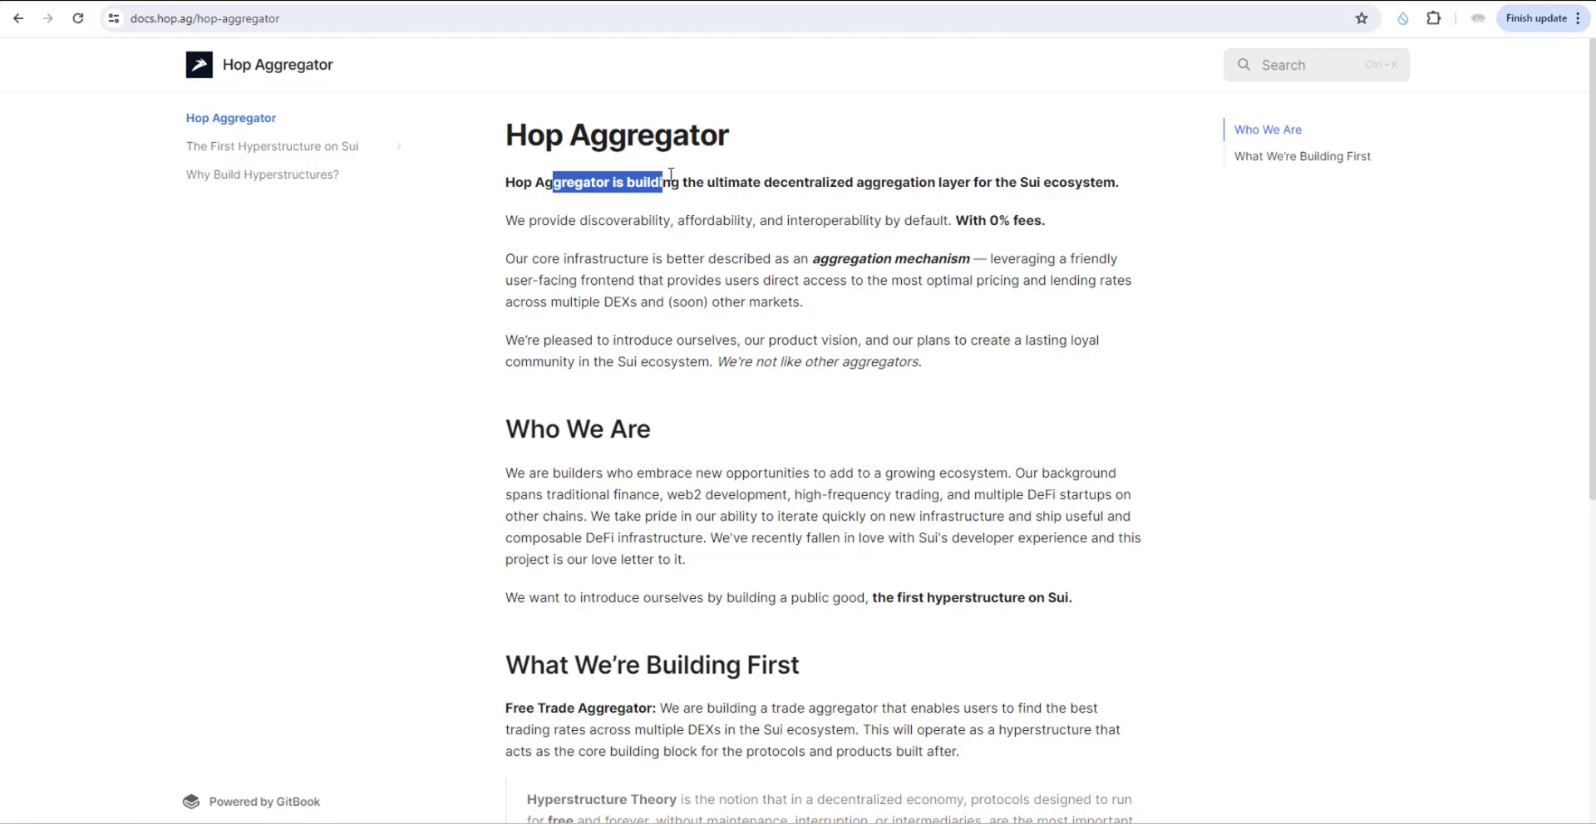
click(805, 184)
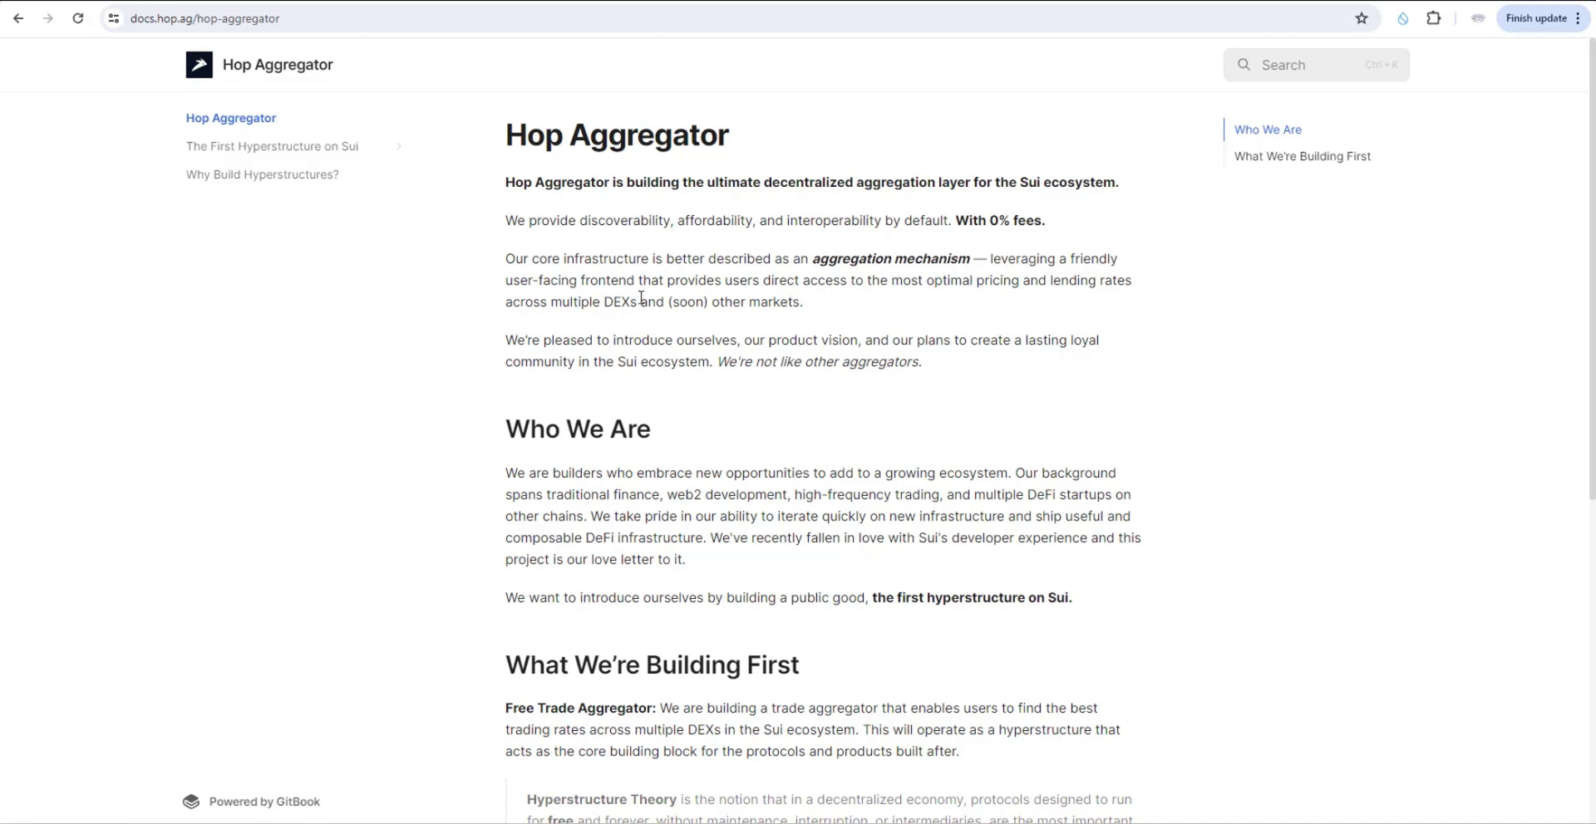
drag(603, 301, 658, 301)
drag(799, 303, 818, 310)
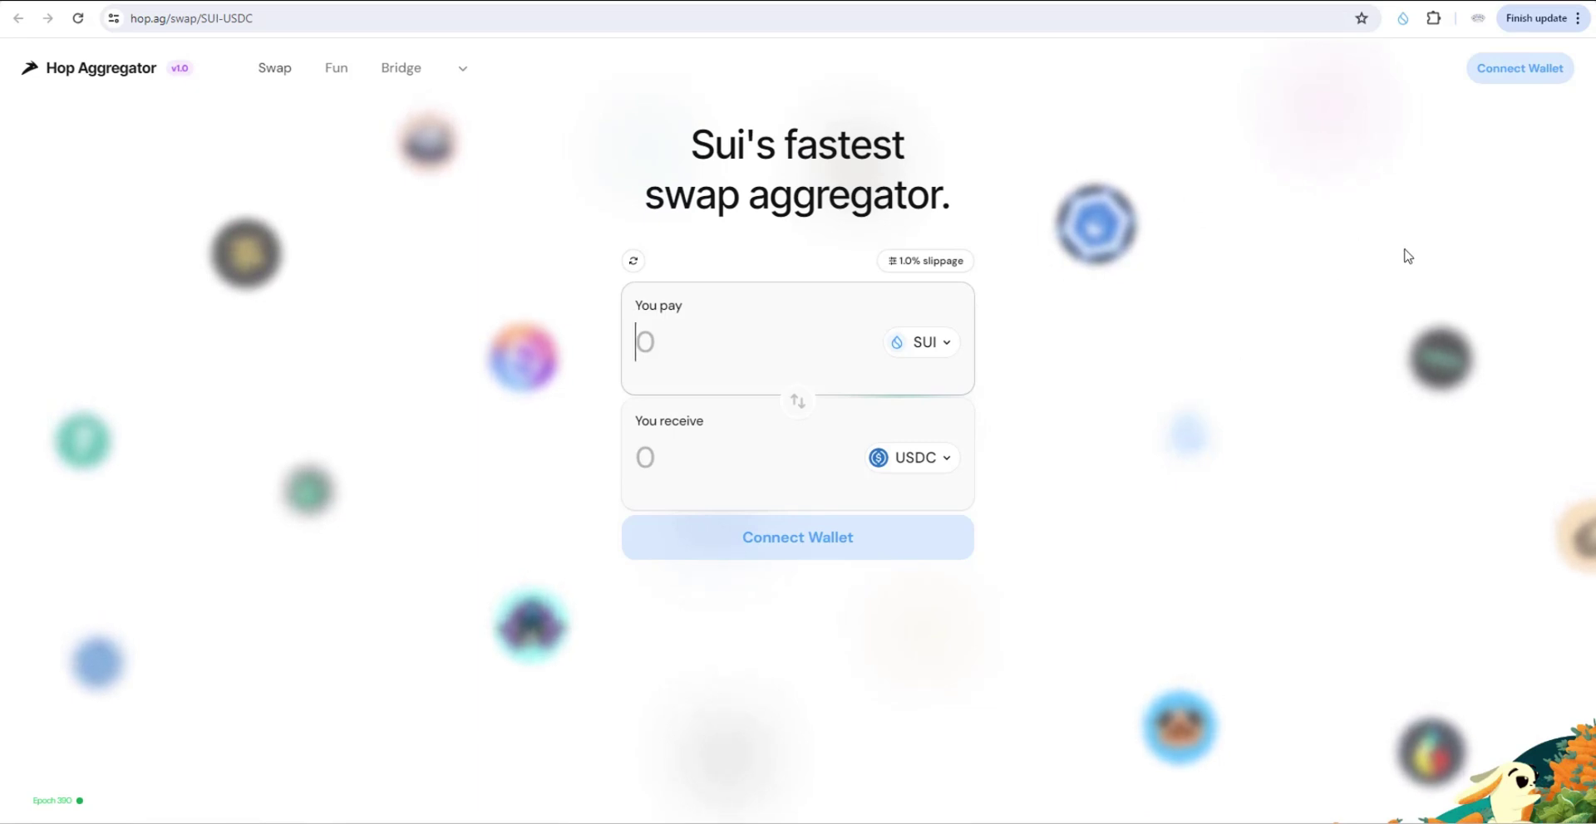
Connect Sui Wallet to Hop Aggregator and authorize the connection in the extension.
click(1497, 73)
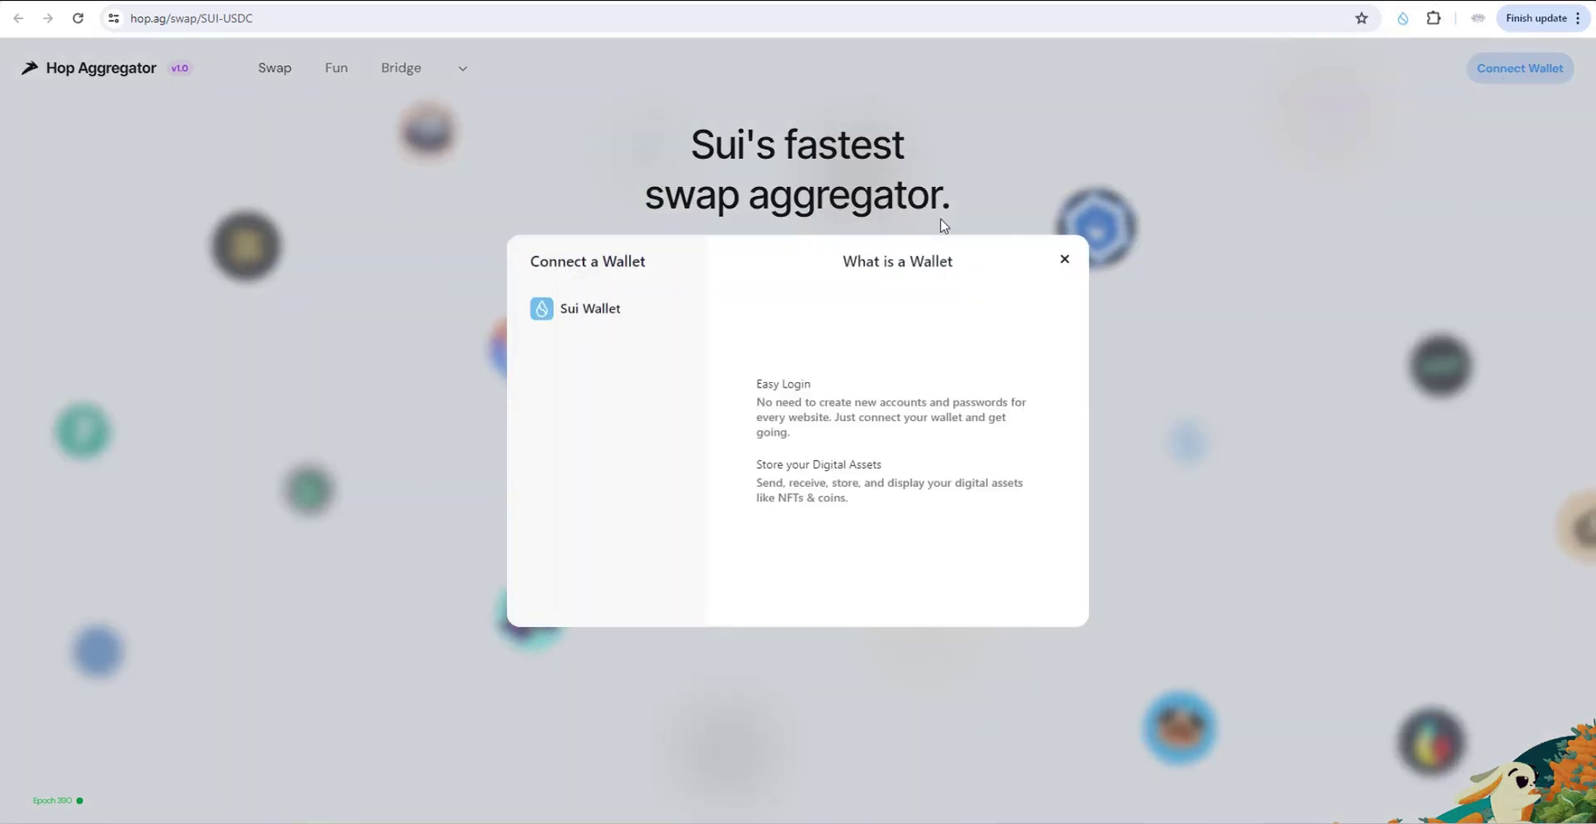
click(600, 313)
click(1439, 513)
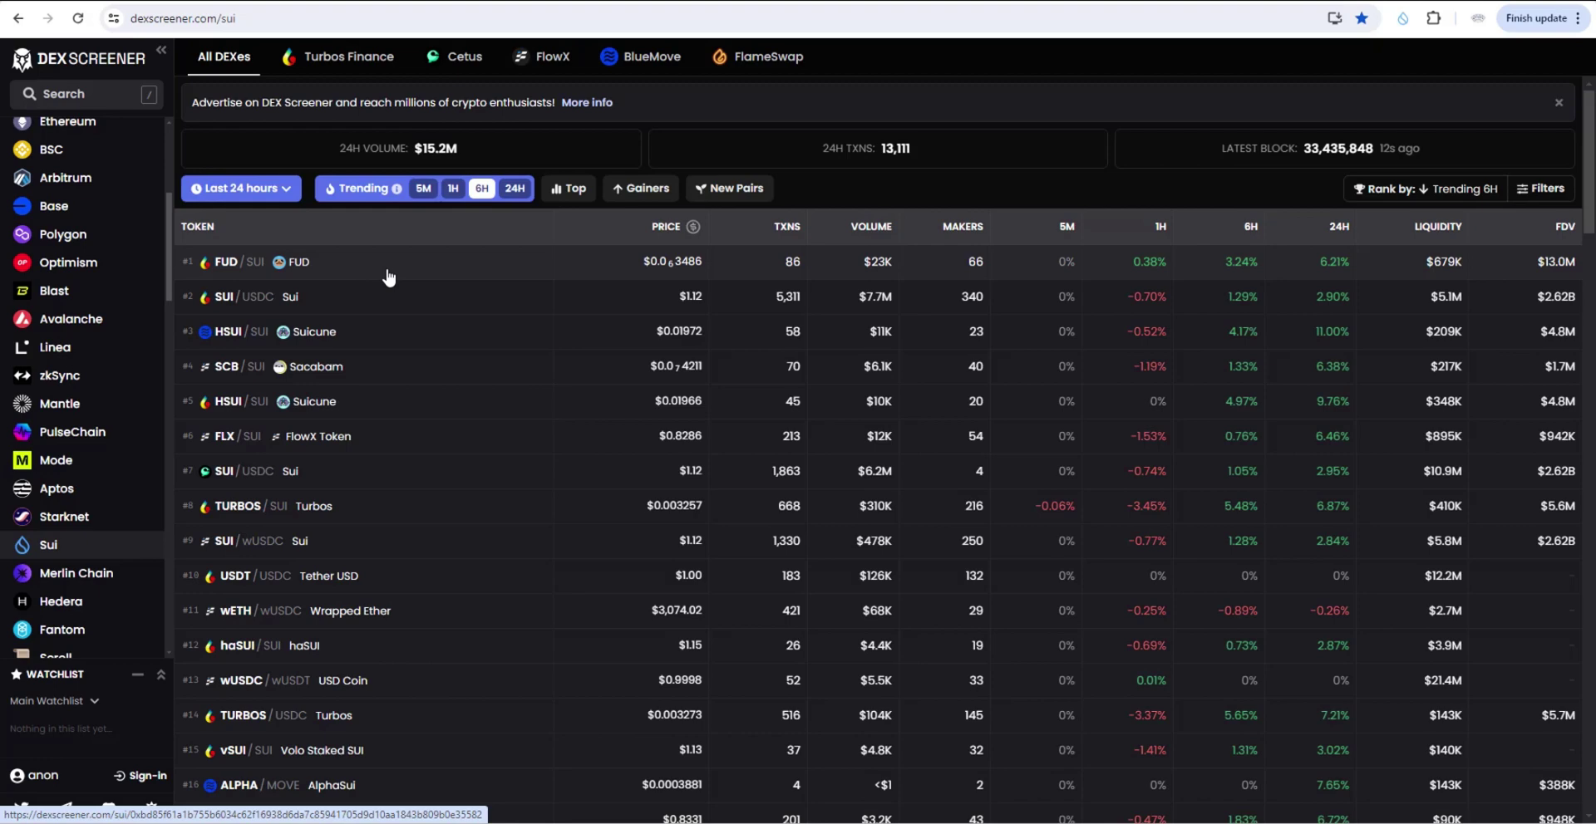
Open the trending FUD/SUI pair on DEX Screener and copy the FUD token address.
click(499, 262)
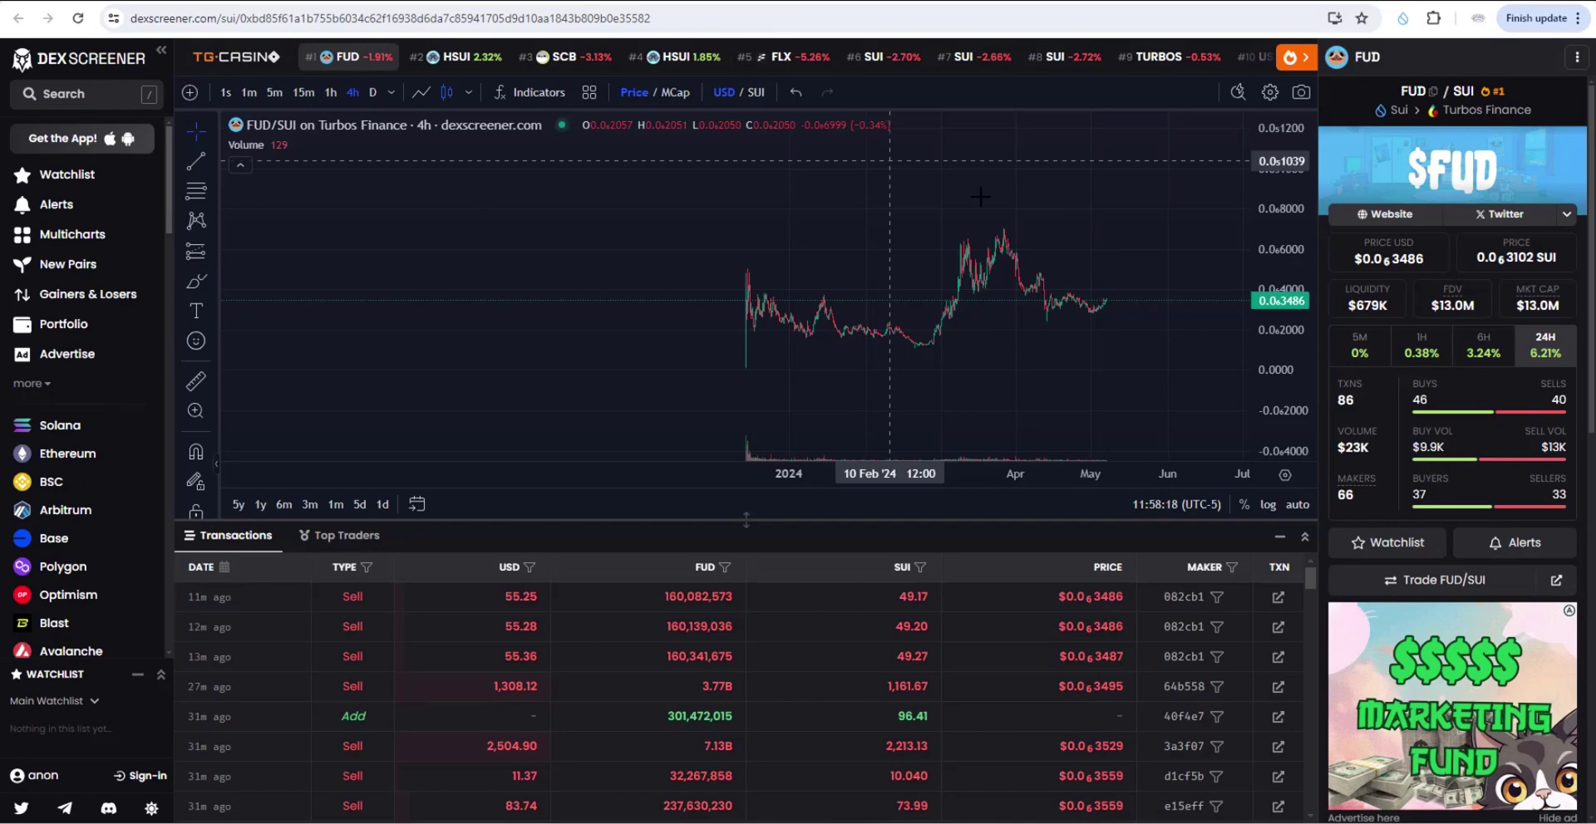
click(1432, 98)
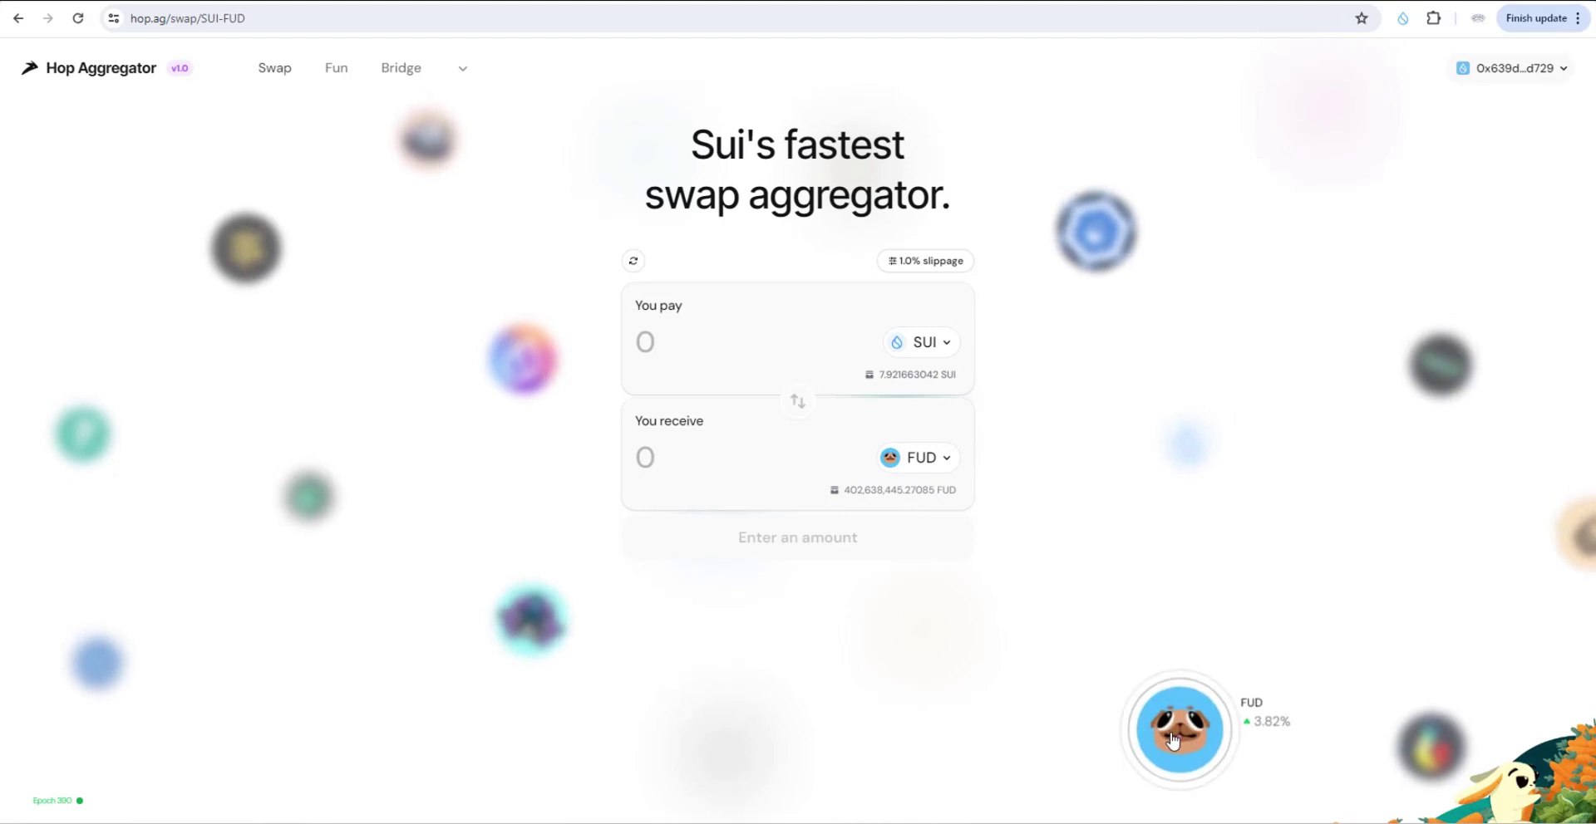
Browse the receive-token list and close it, keeping FUD as the token to receive.
click(938, 473)
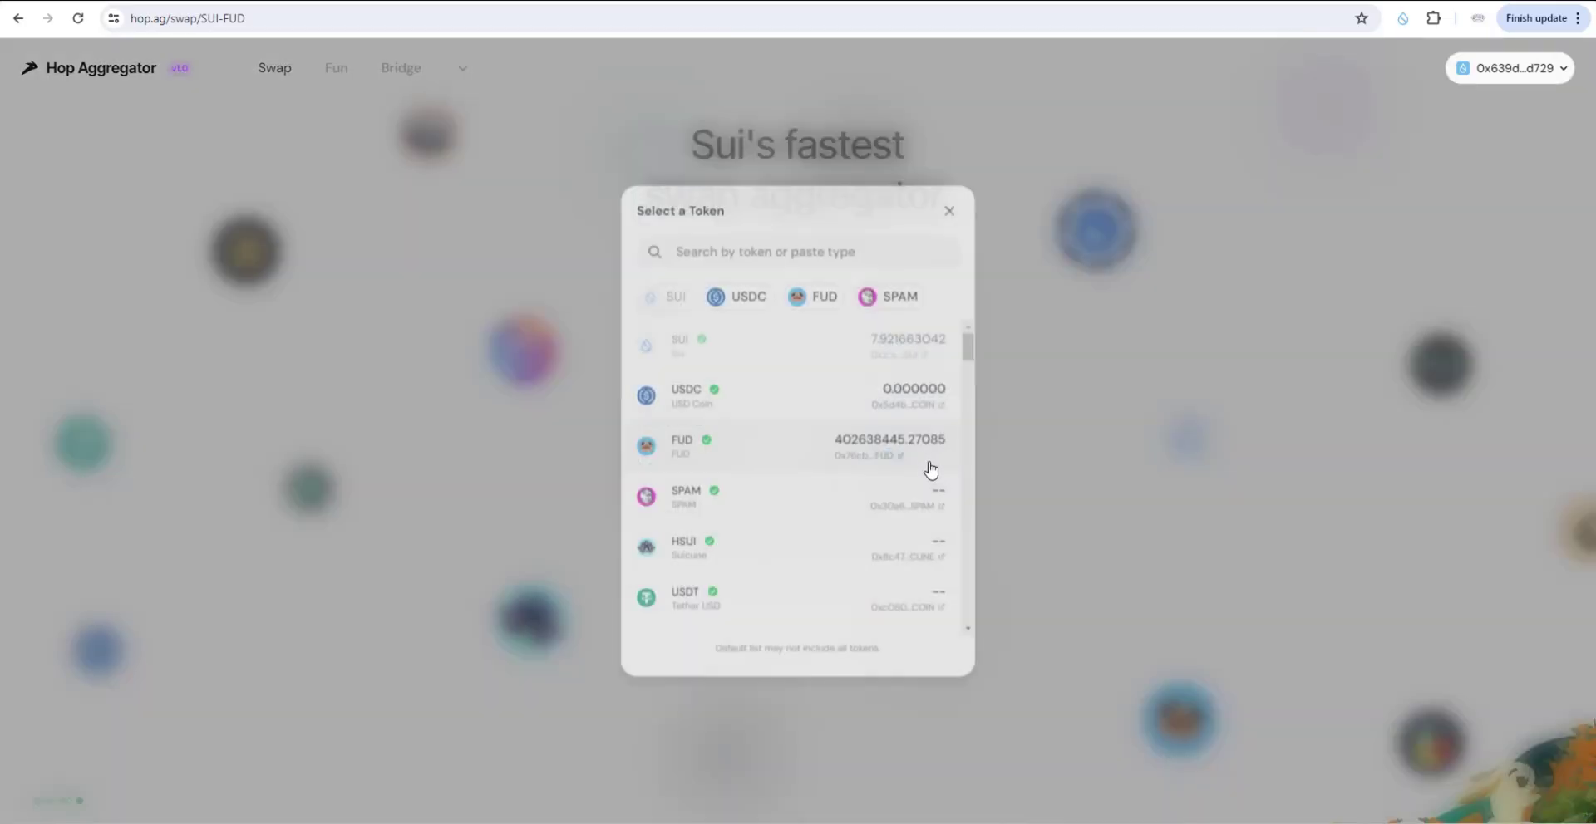
scroll(773, 545, down, 3)
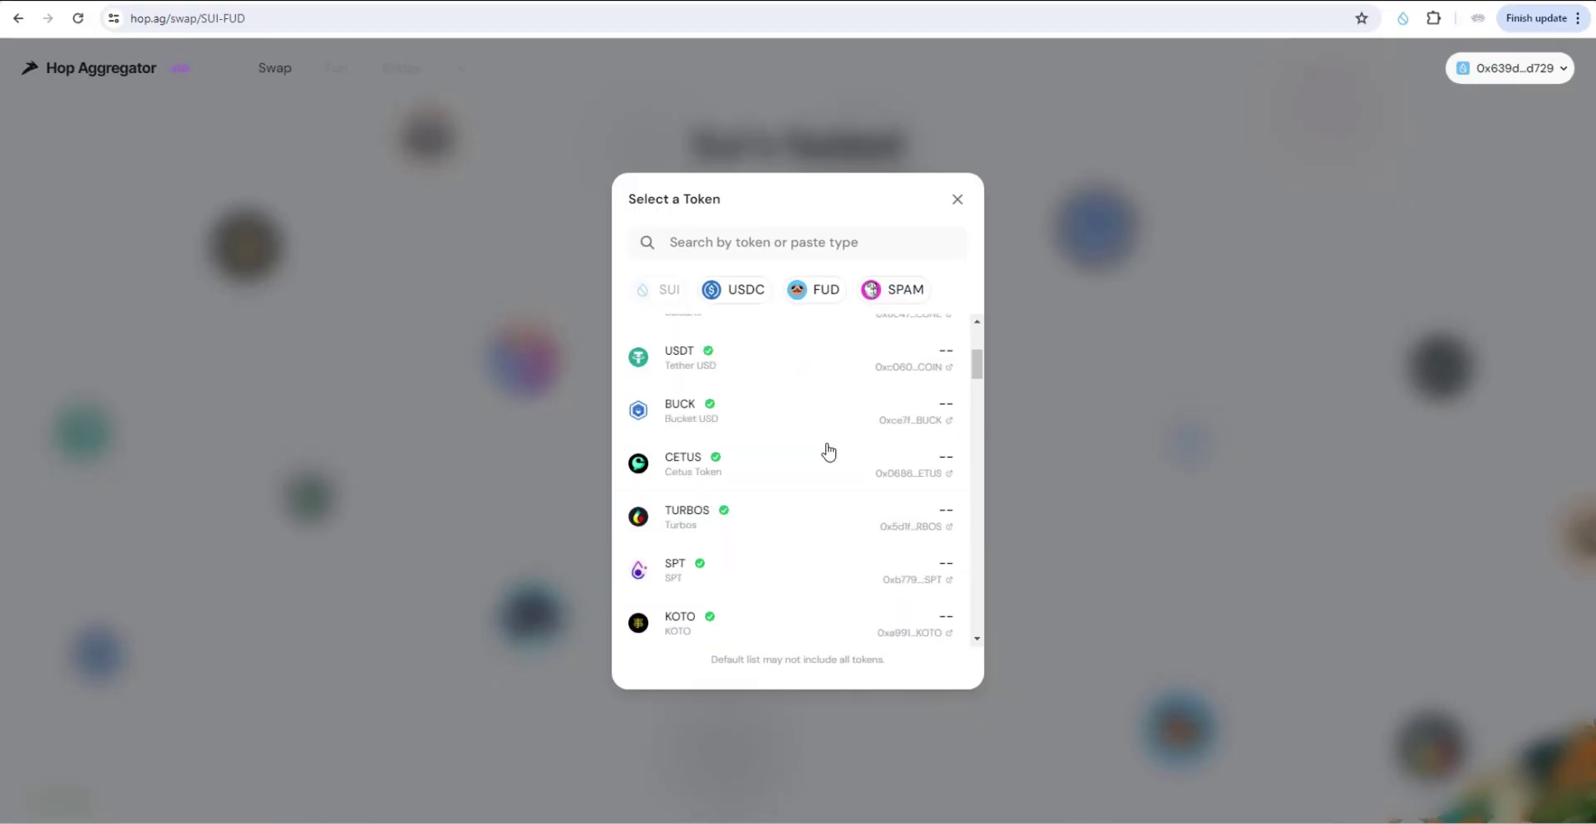
scroll(828, 457, down, 3)
scroll(829, 457, down, 2)
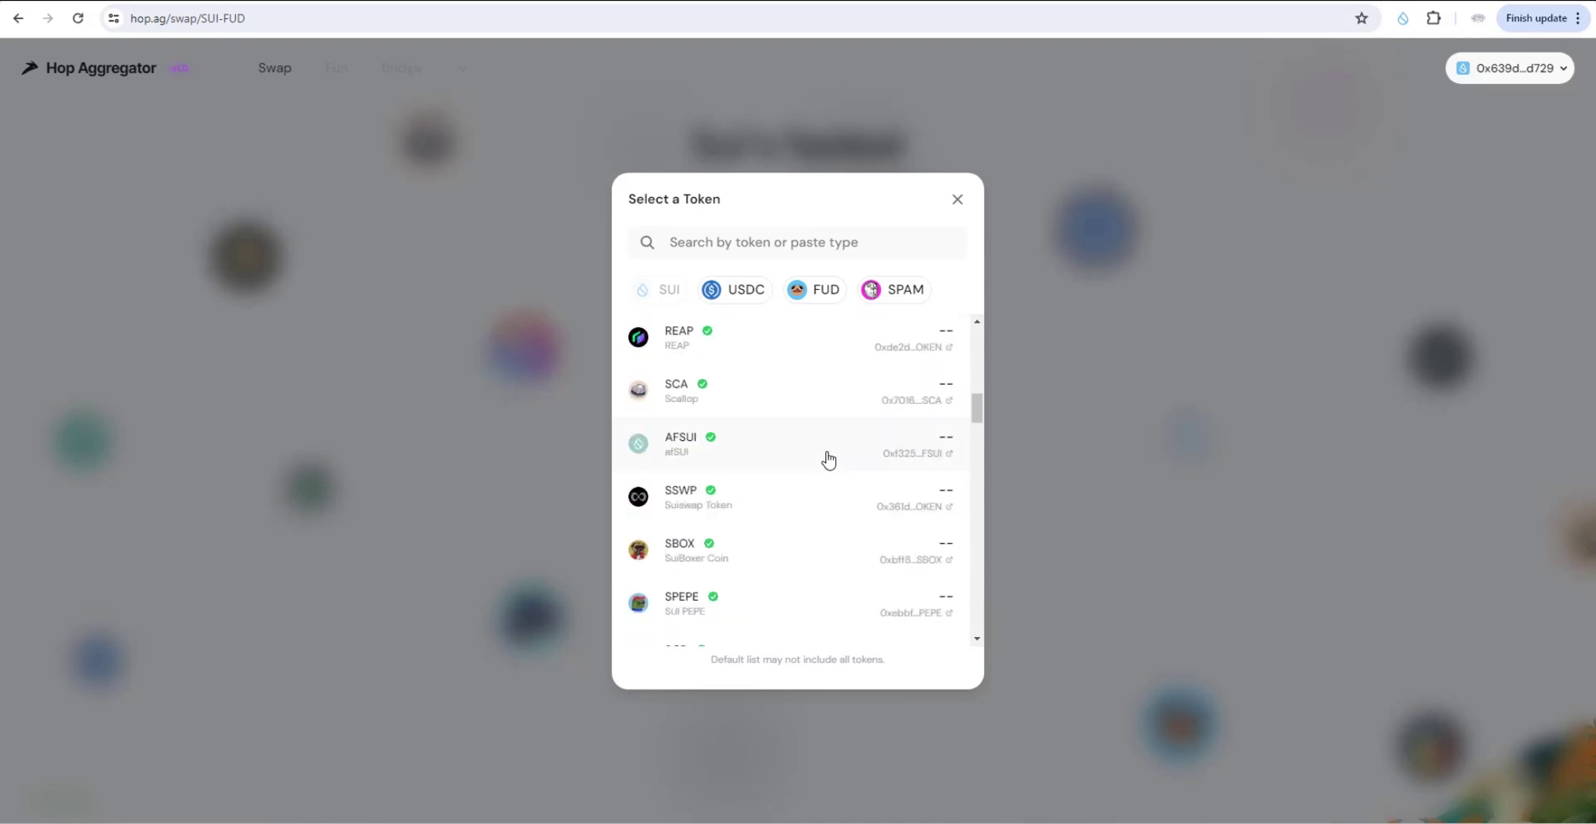
scroll(828, 459, down, 3)
scroll(835, 461, down, 3)
scroll(839, 463, down, 3)
scroll(840, 462, down, 2)
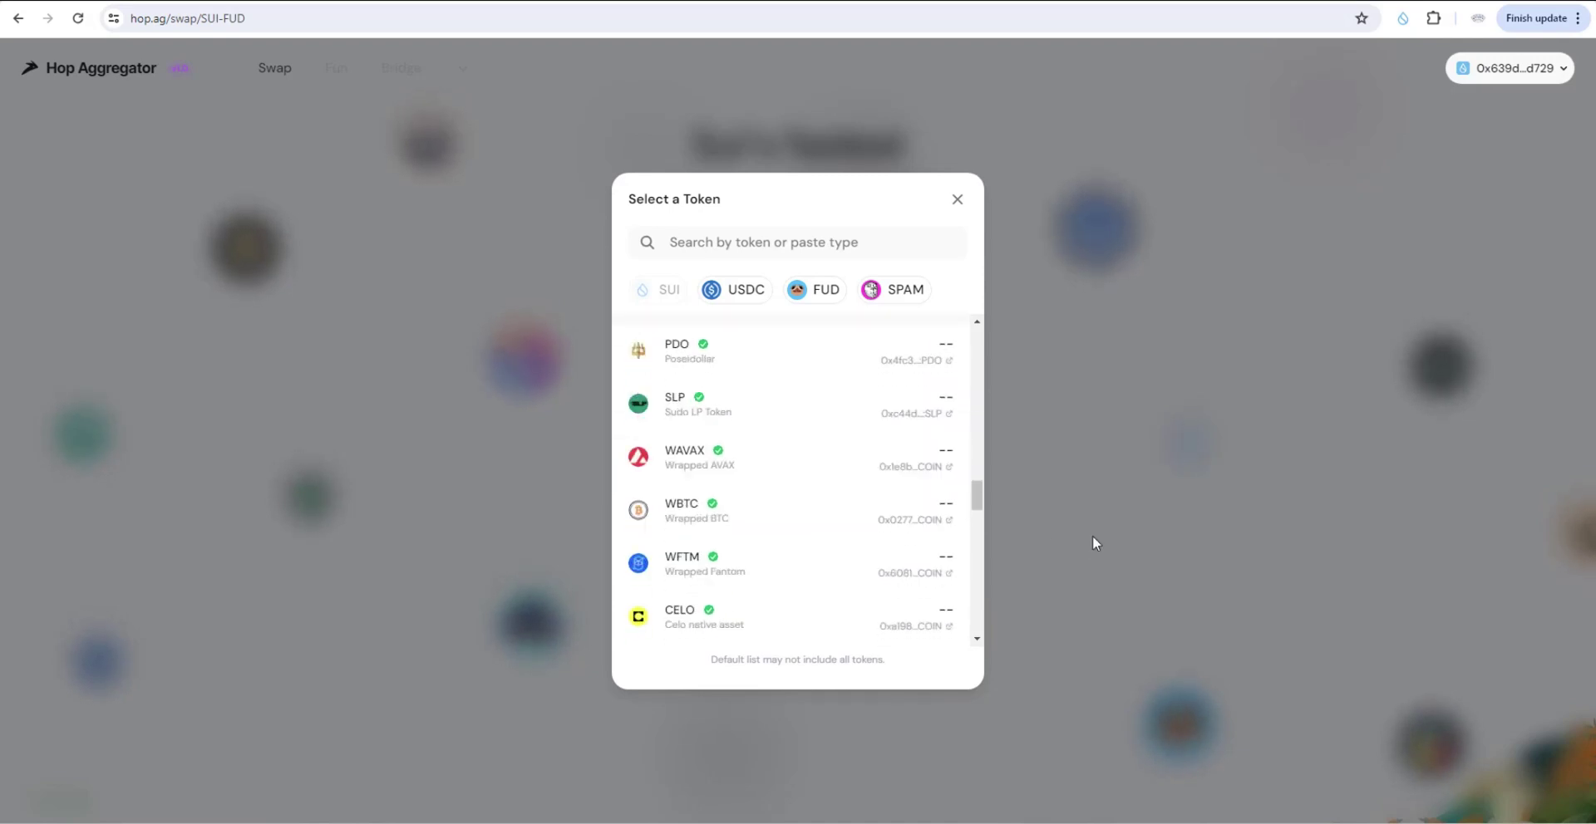
click(1093, 536)
Enter 6 SUI to pay, quoting about 19,470,742 FUD, and expand the two-hop route.
click(724, 348)
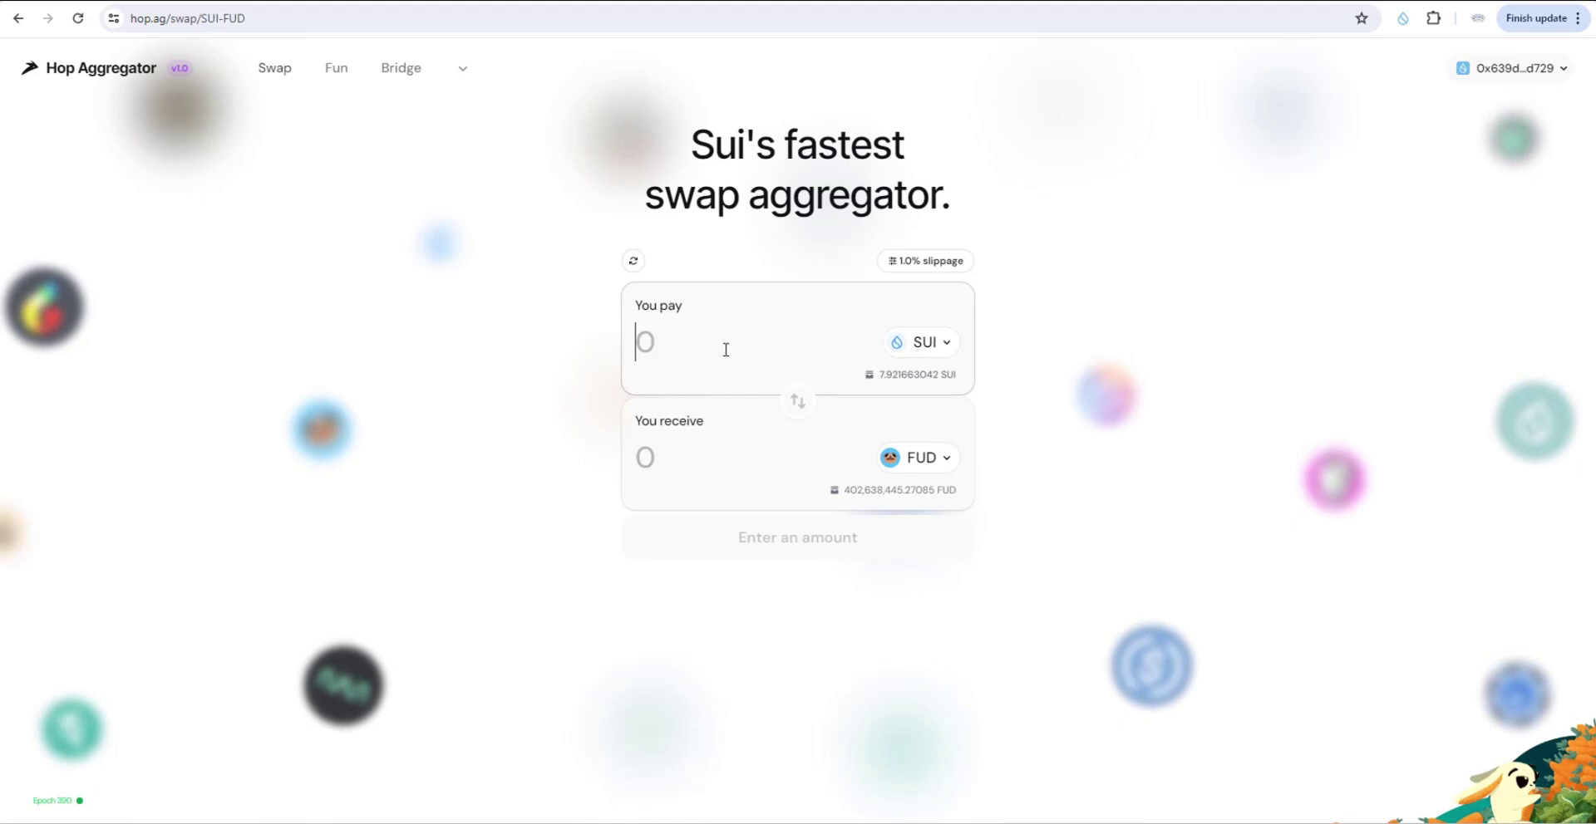
text(6)
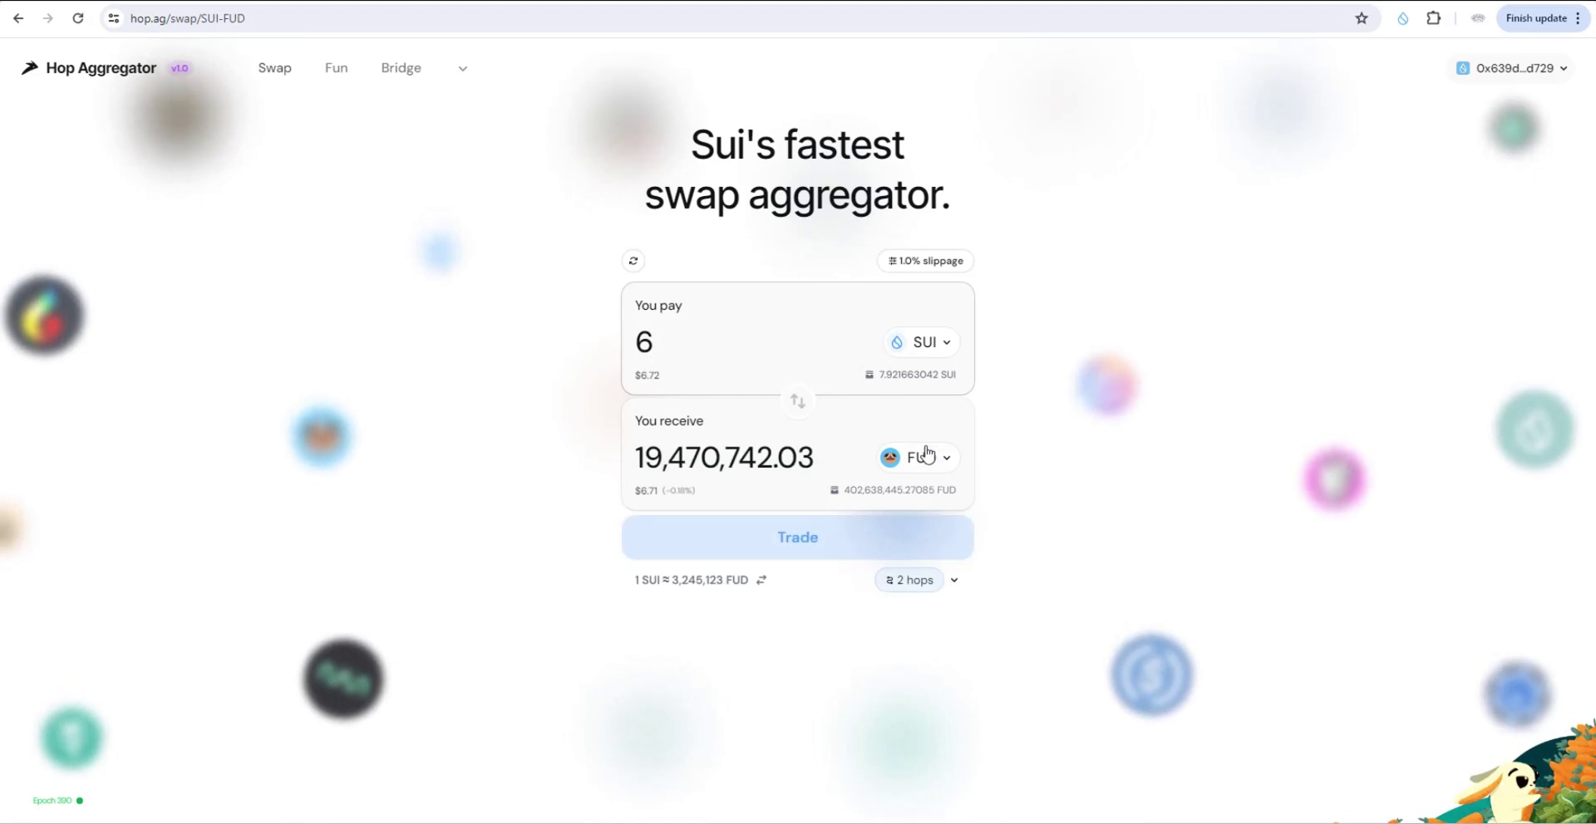
click(937, 593)
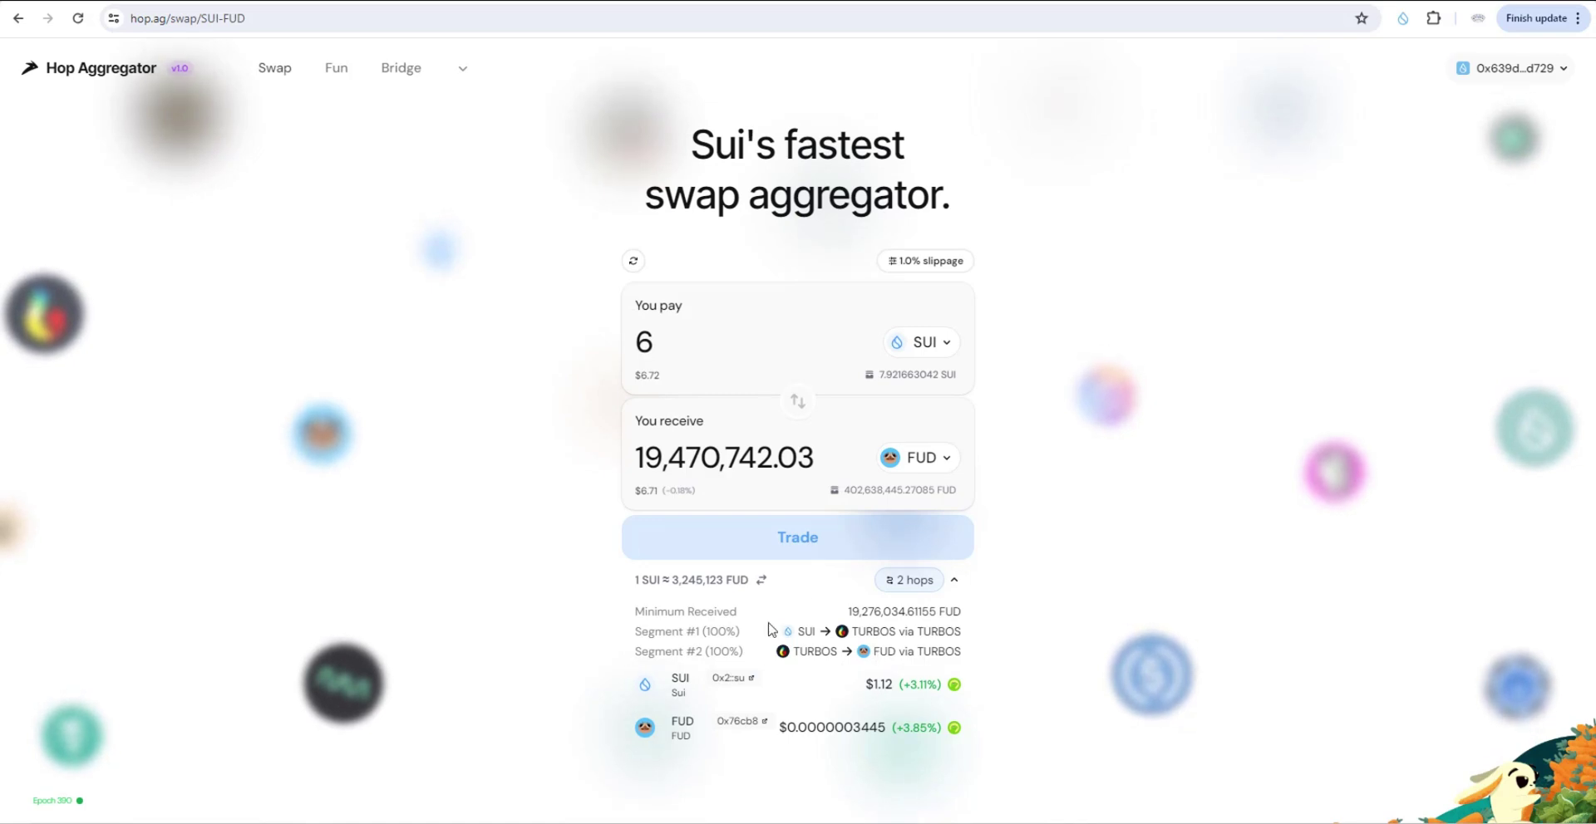
Submit the 6 SUI for FUD trade and review the Sui Wallet transaction details.
click(844, 550)
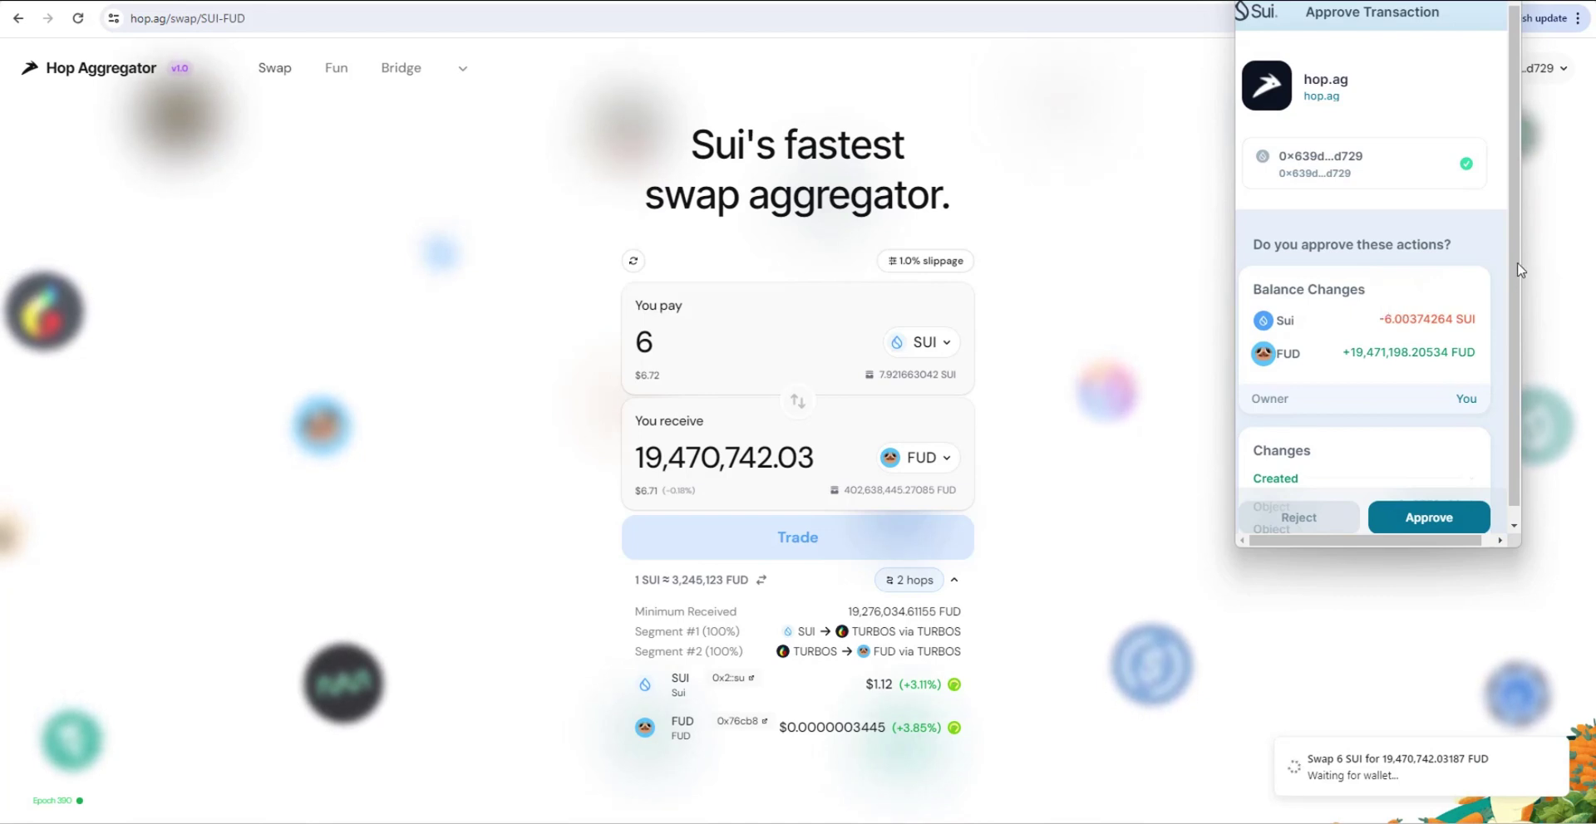
scroll(1510, 276, down, 1)
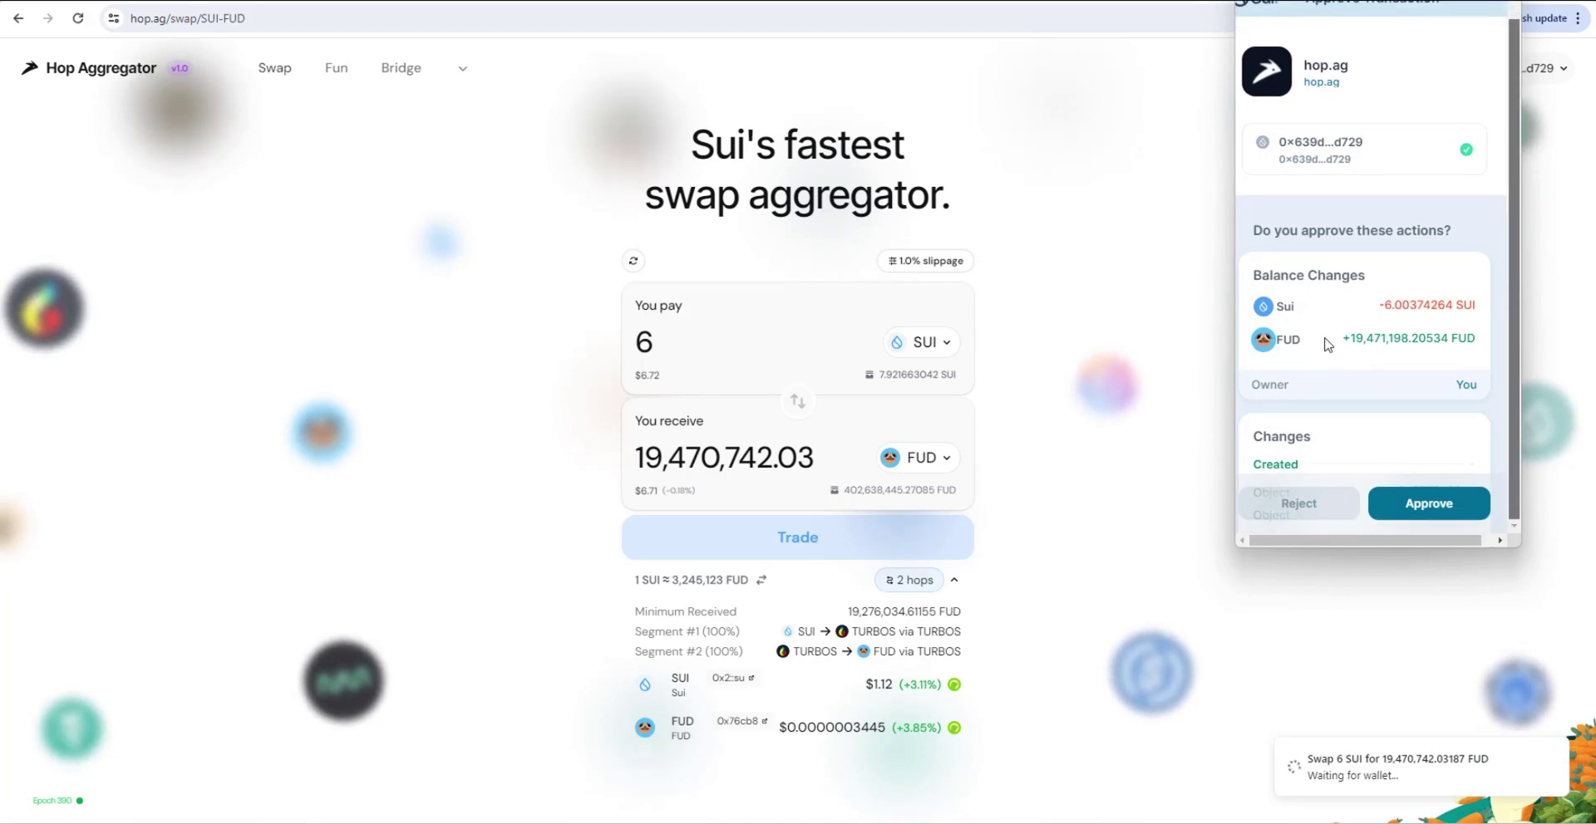
scroll(1426, 354, down, 3)
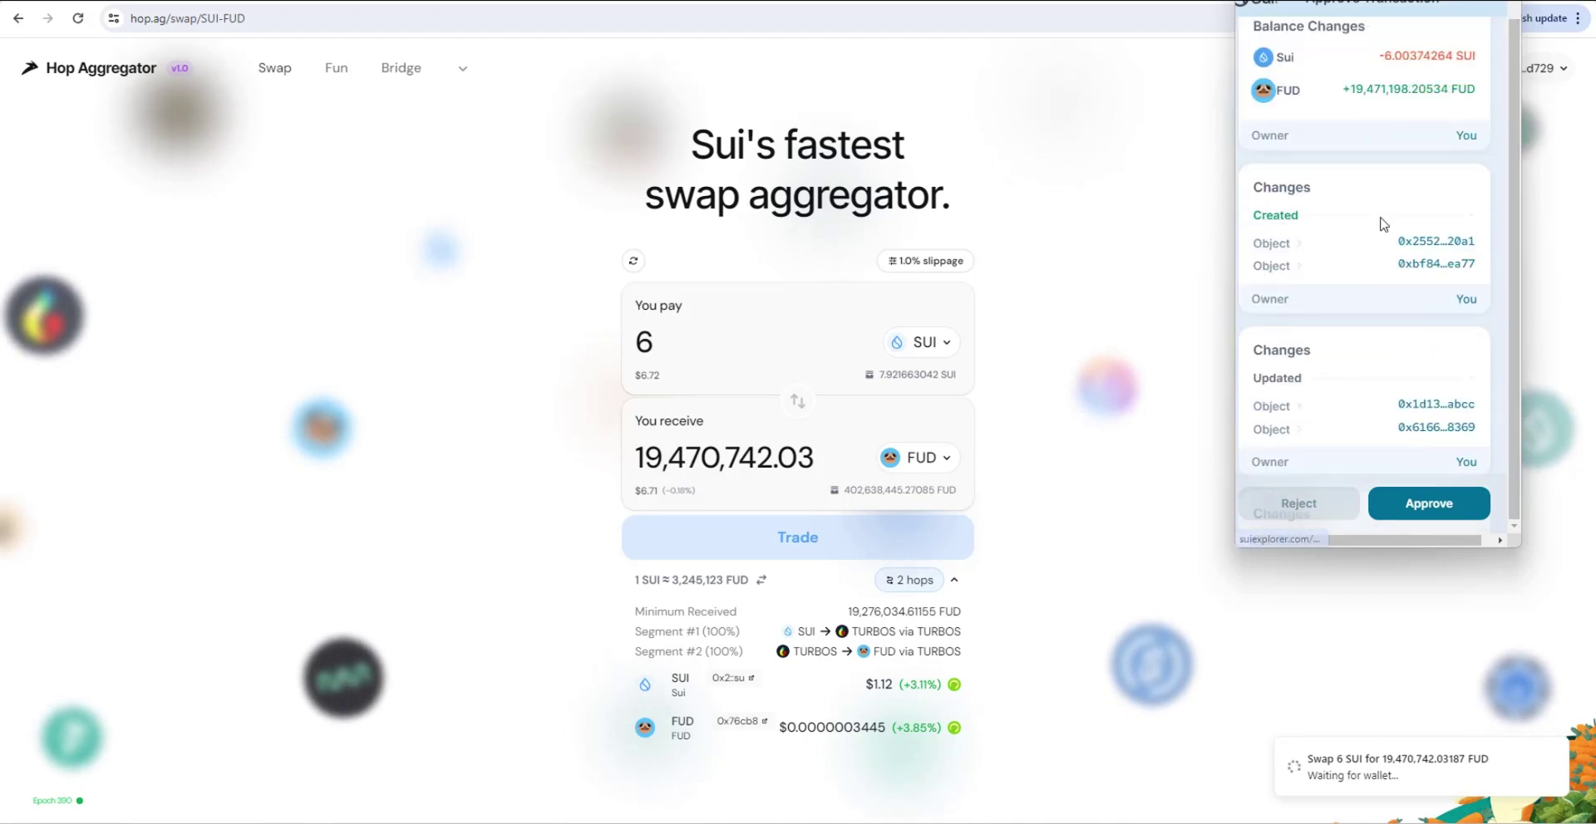
scroll(1382, 241, down, 3)
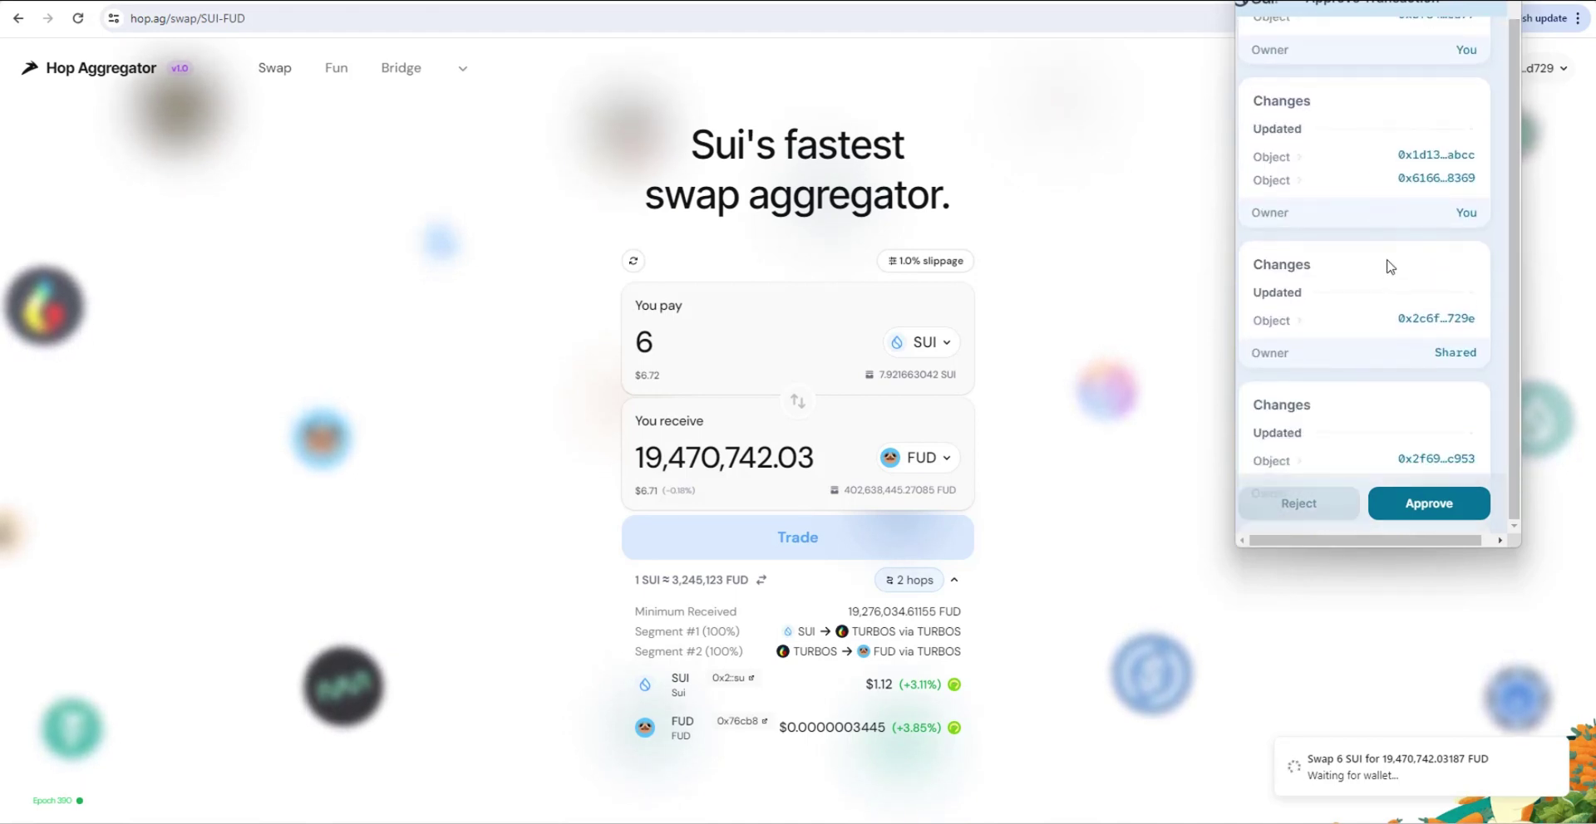
scroll(1391, 266, down, 1)
scroll(1390, 266, down, 2)
scroll(1390, 266, down, 1)
scroll(1392, 263, down, 1)
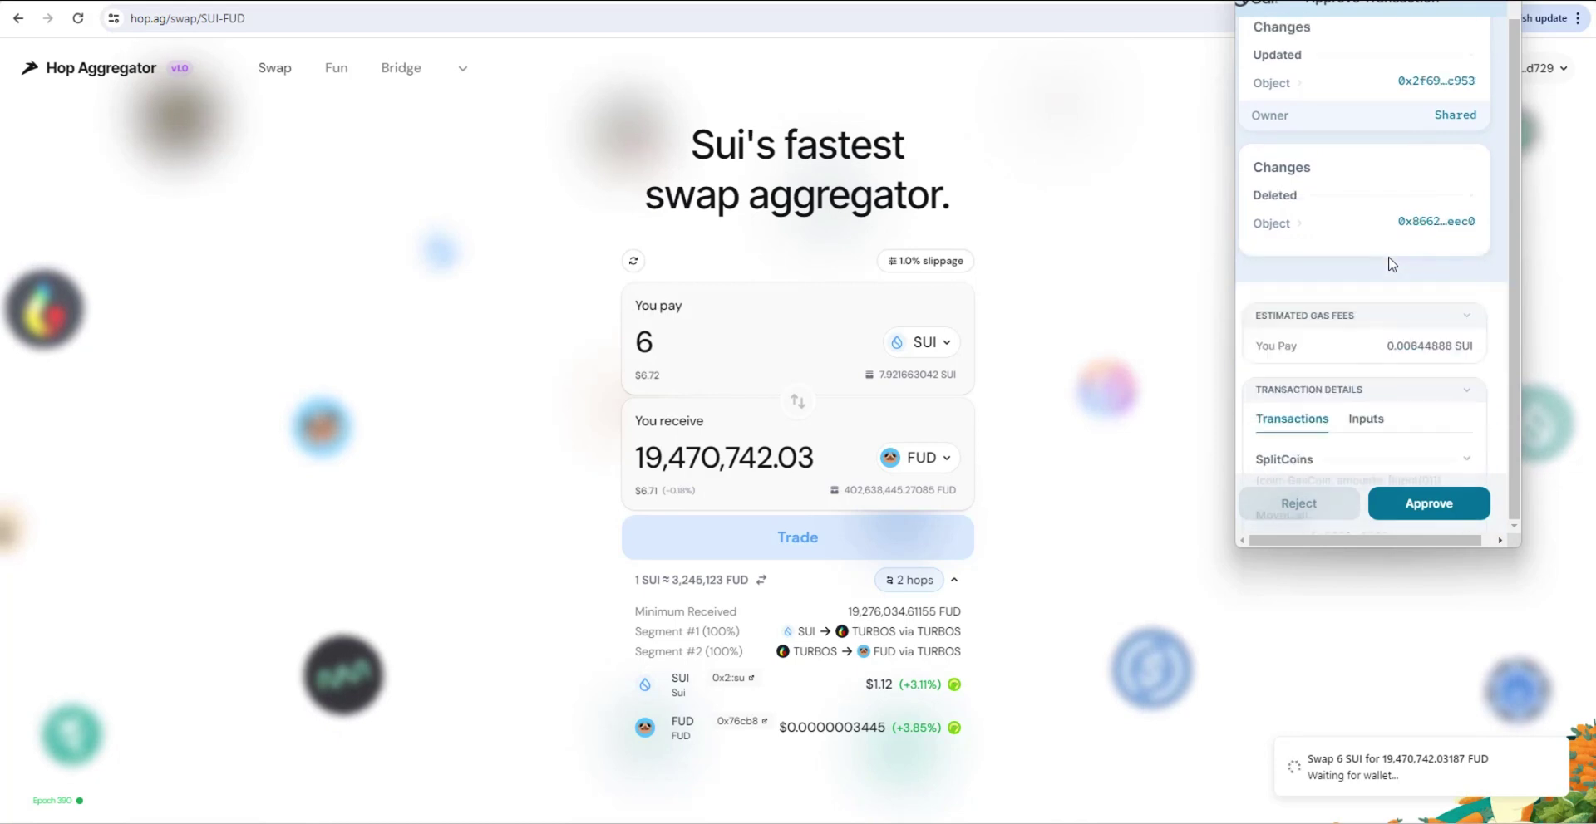
scroll(1392, 266, down, 1)
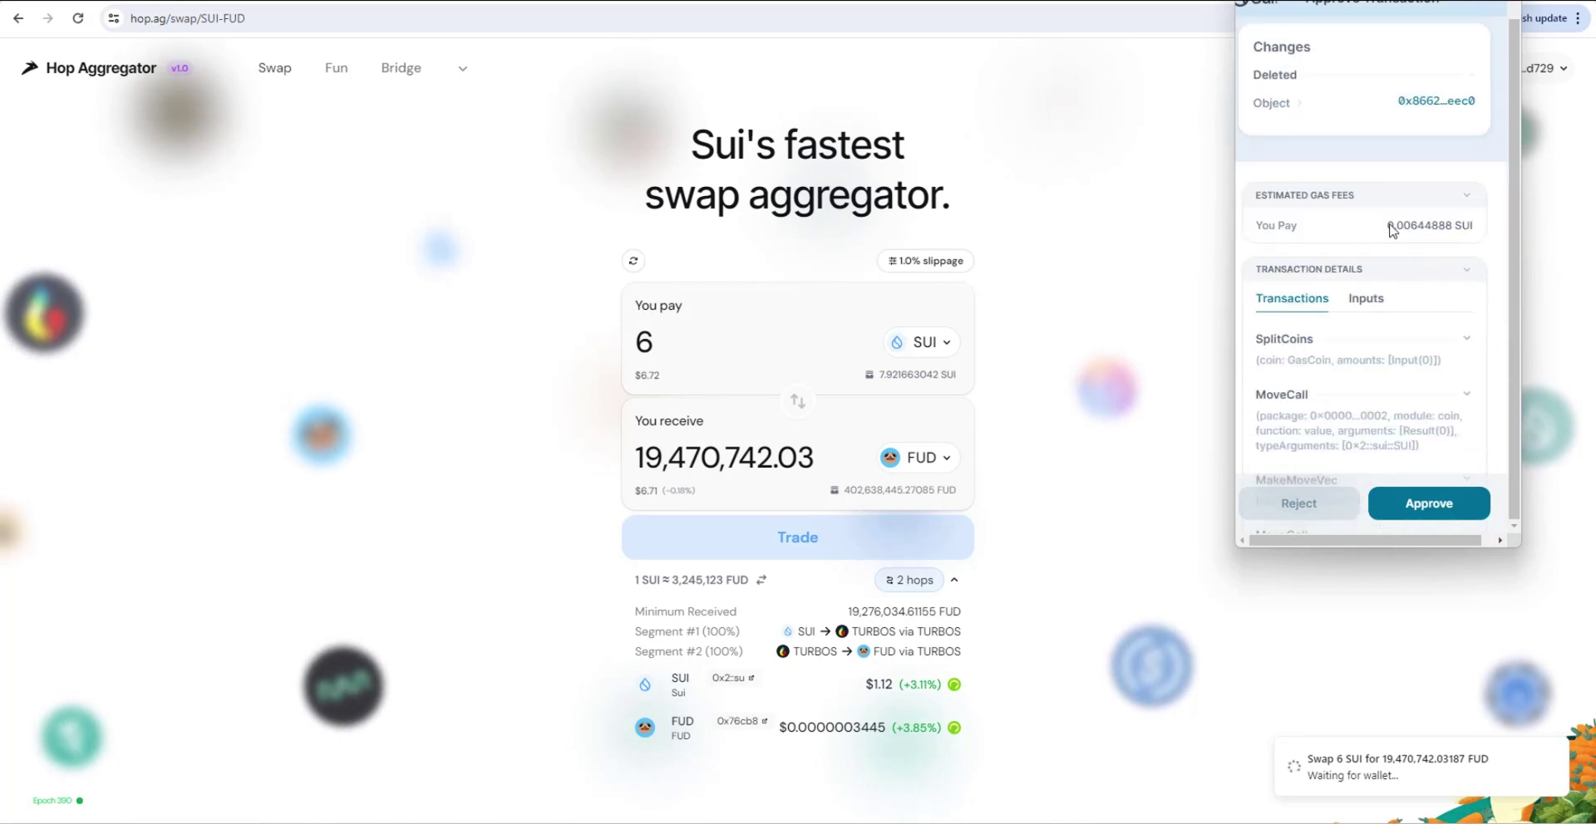
Finish reviewing the transaction details and approve the swap, leaving about 1.918 SUI.
scroll(1403, 295, down, 1)
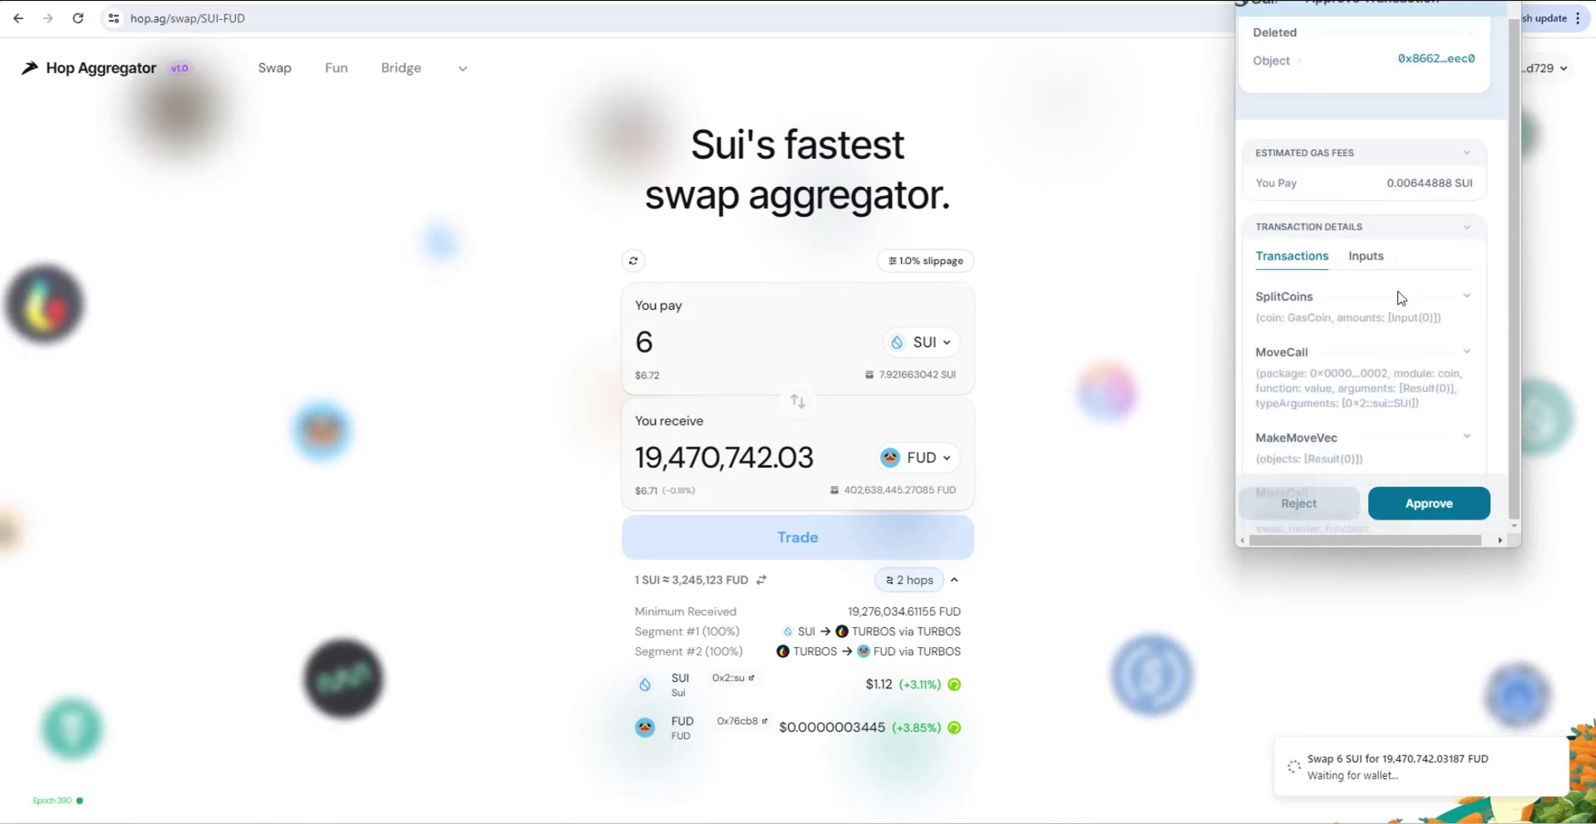
scroll(1404, 300, down, 2)
scroll(1407, 303, down, 2)
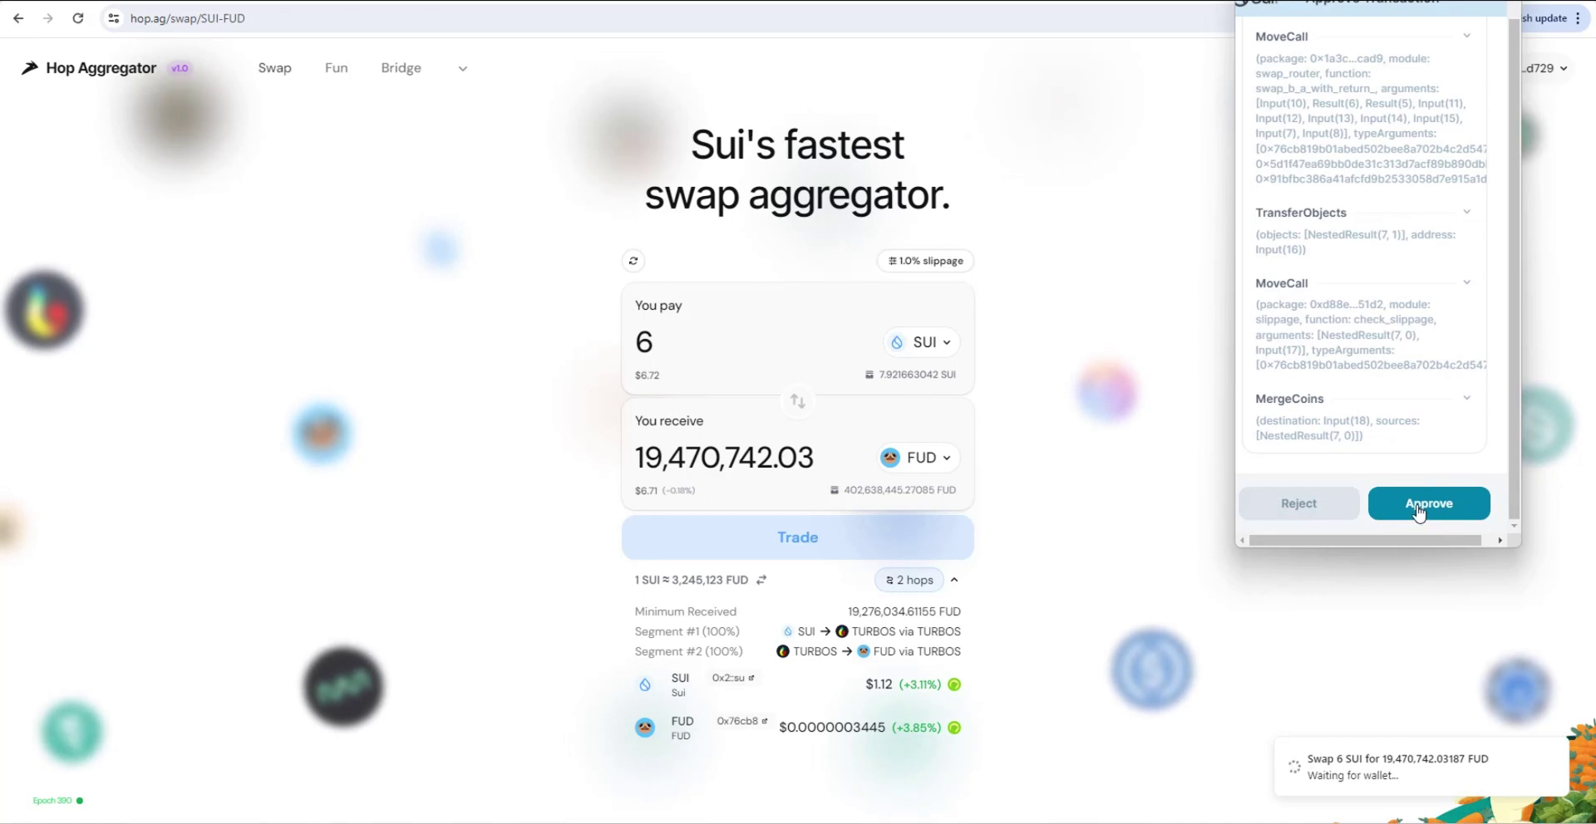
click(1419, 509)
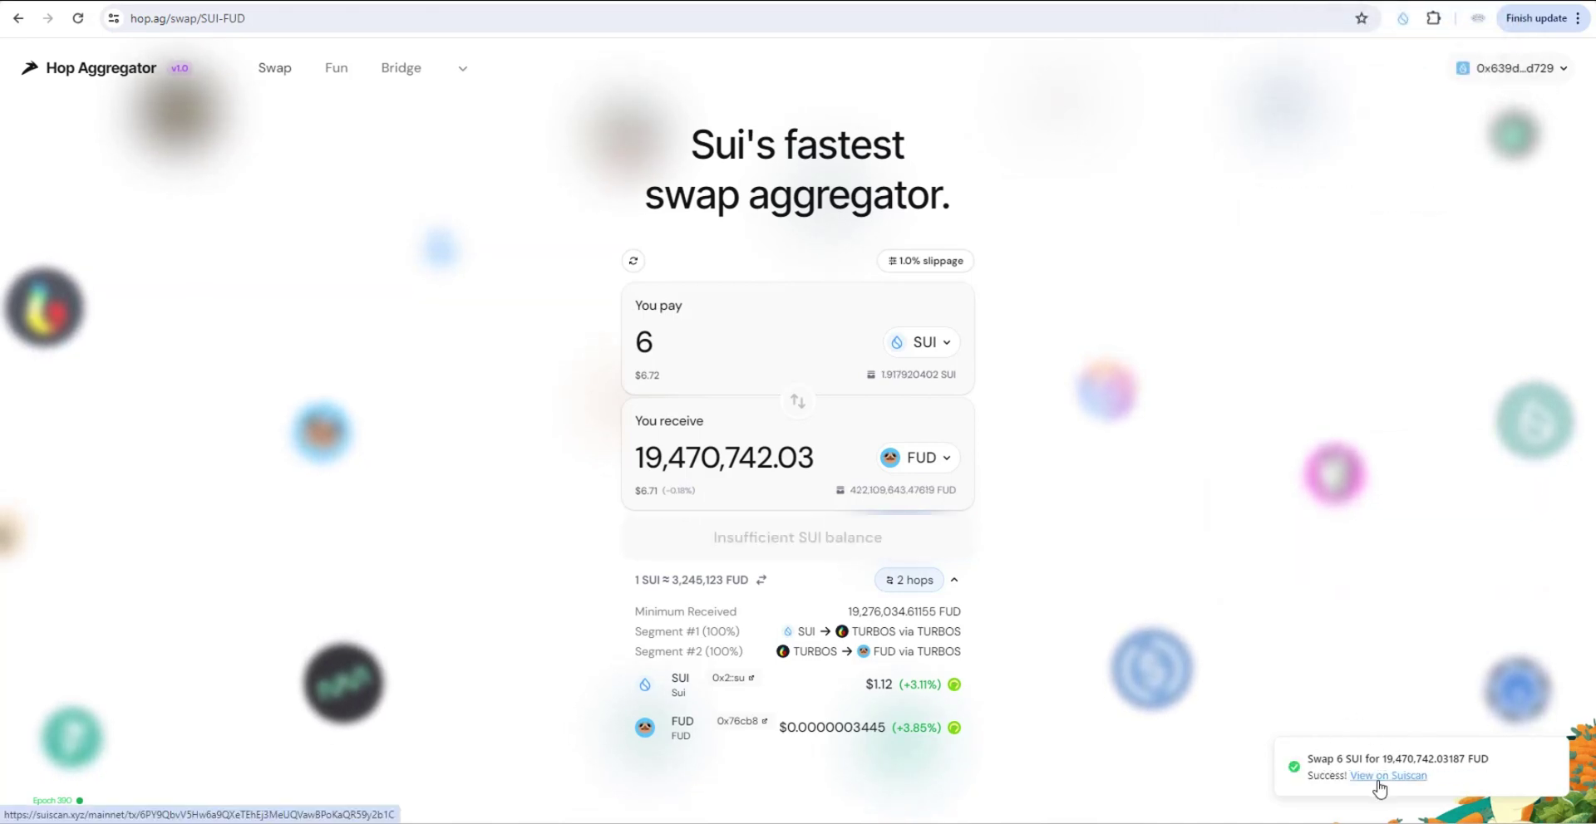
Open the swap's transaction block on Suiscan from the success notification.
click(1379, 778)
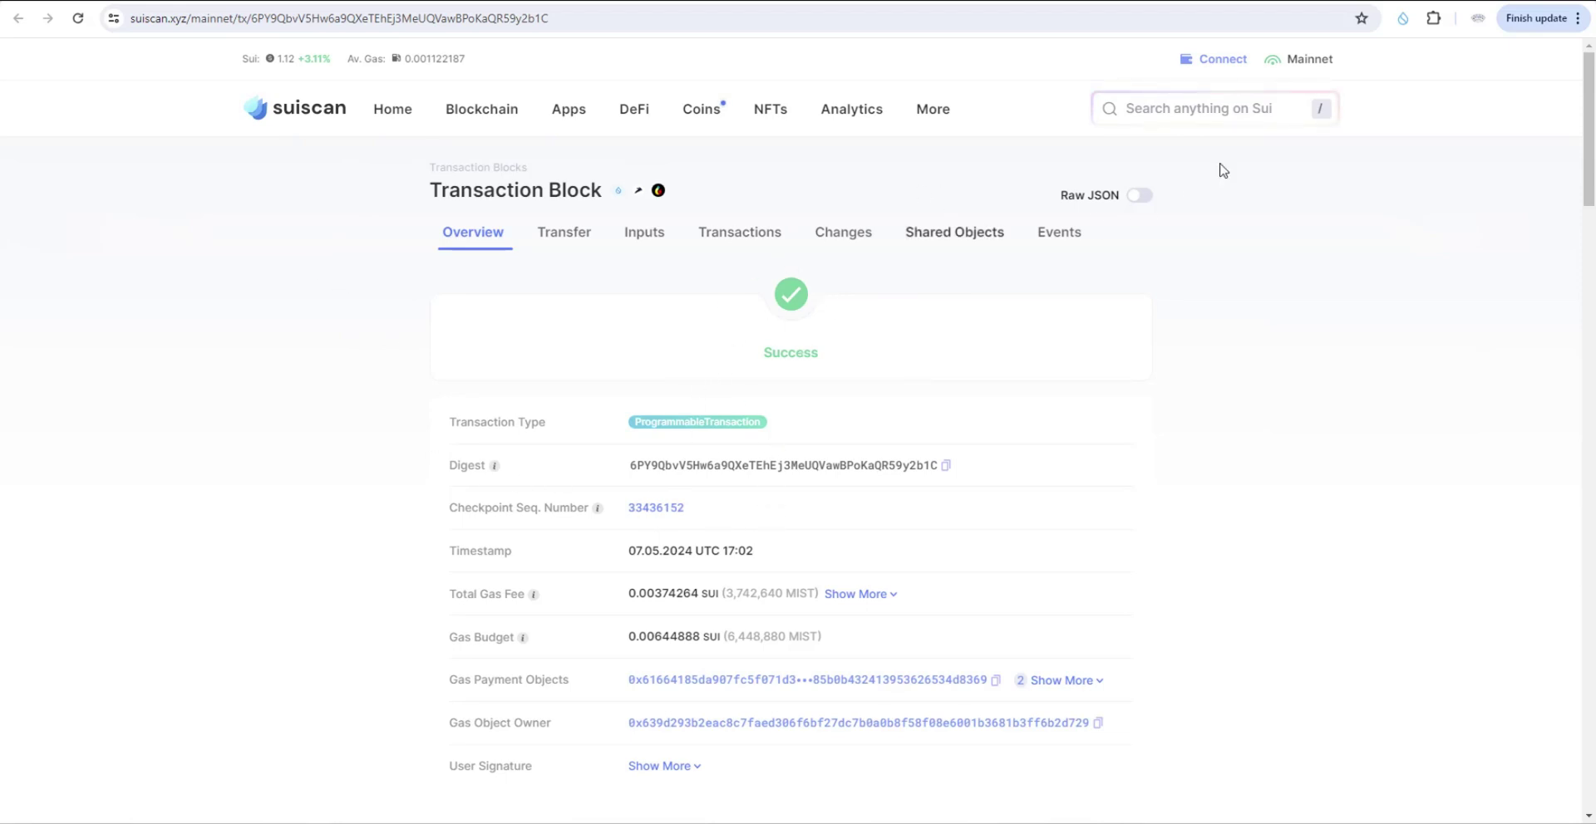
Check Sui Wallet's My Coins, now holding 1.91 SUI and 422.1 M FUD.
click(1402, 24)
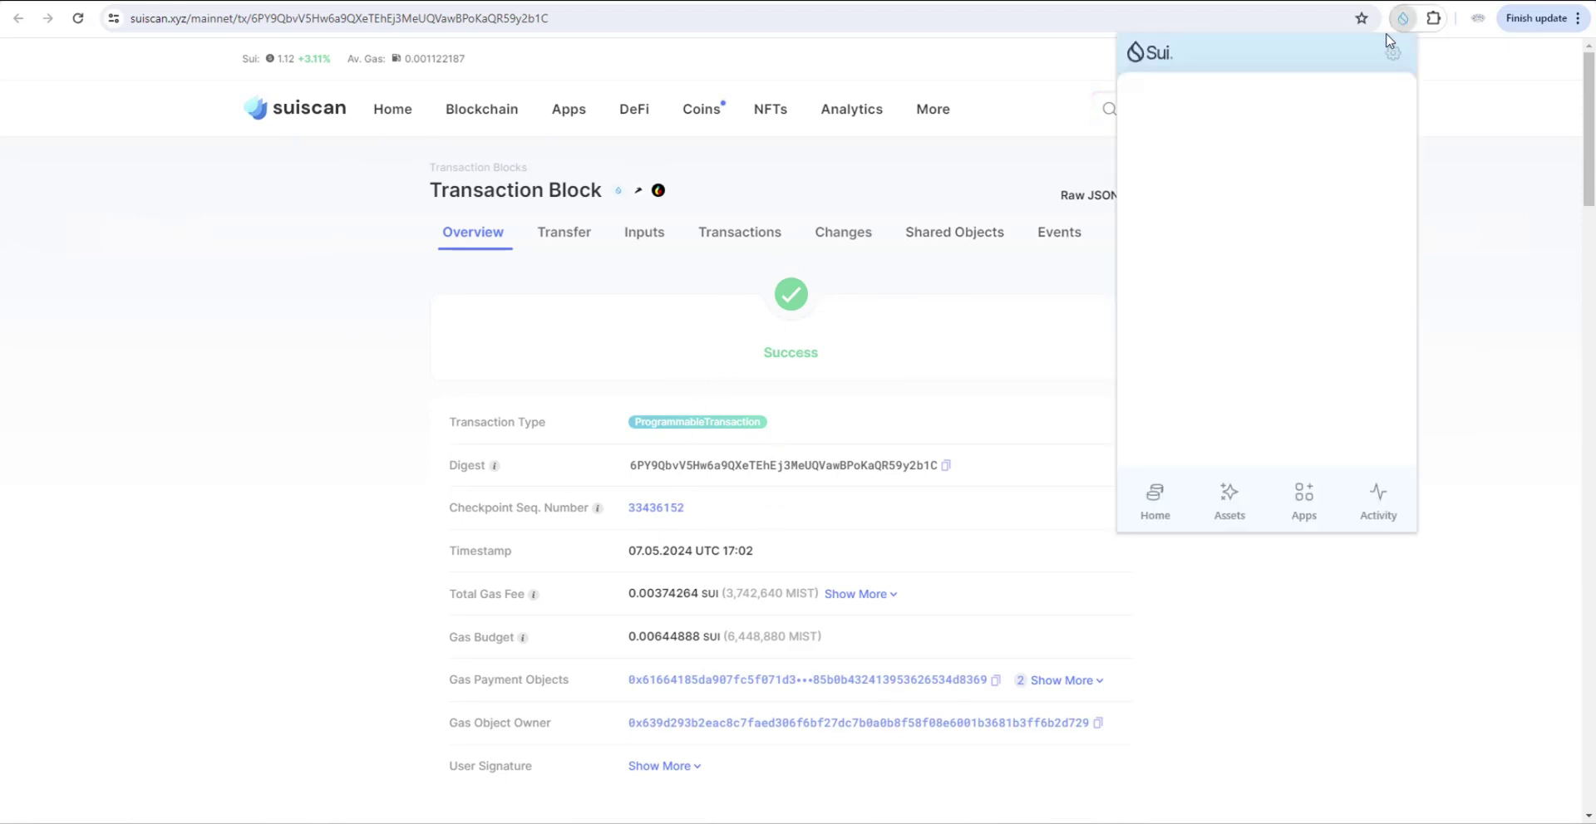
scroll(1343, 383, down, 2)
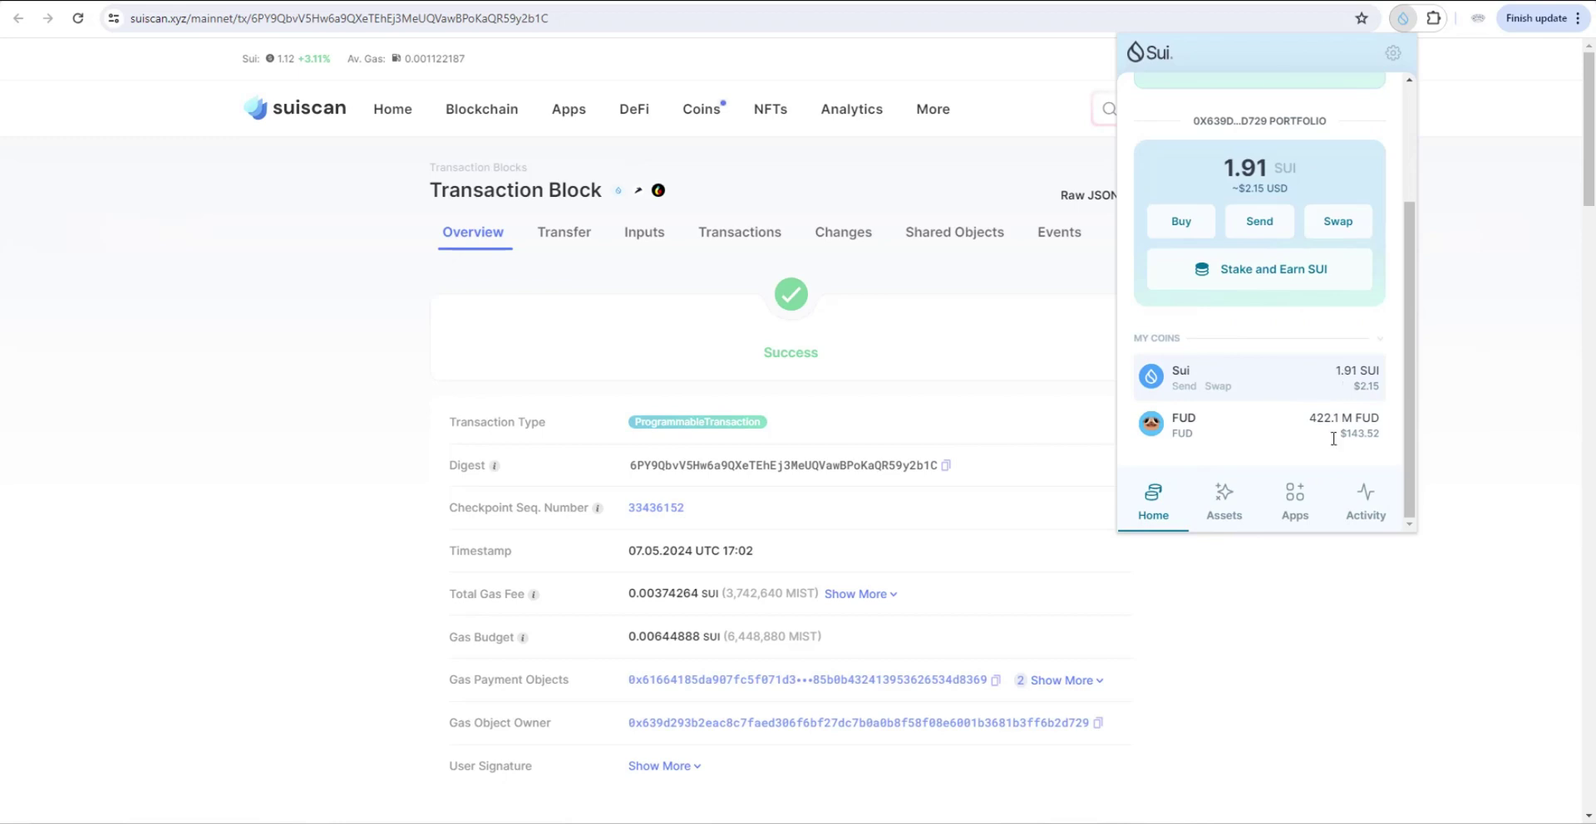